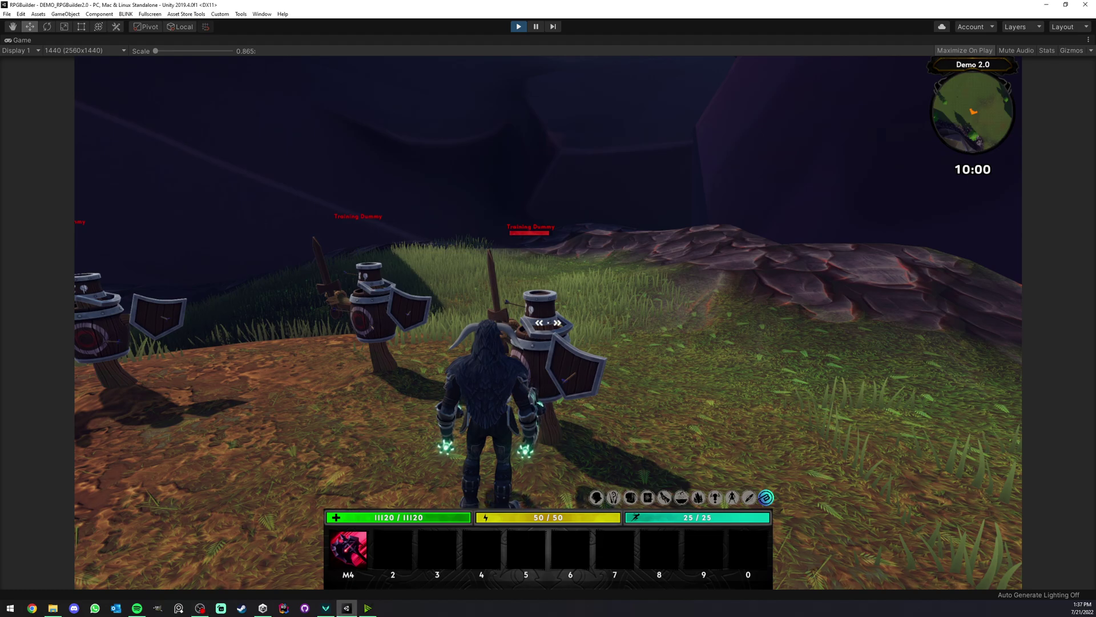
- Attack the training dummy repeatedly in the running game to check the character's current melee attack animation
click(548, 322)
click(548, 322)
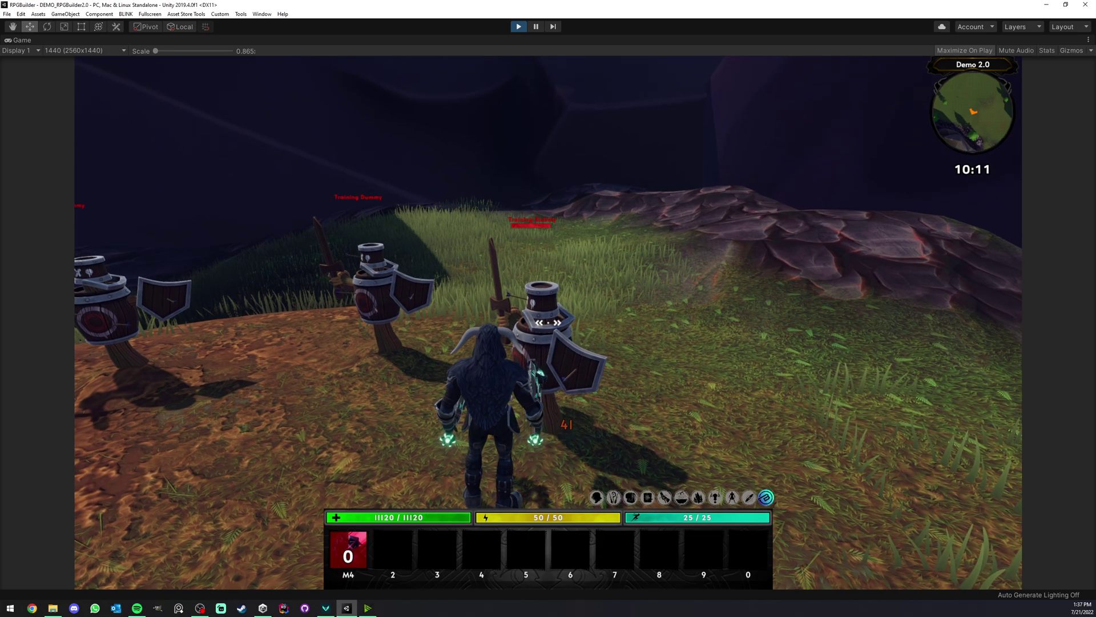
click(548, 322)
click(548, 323)
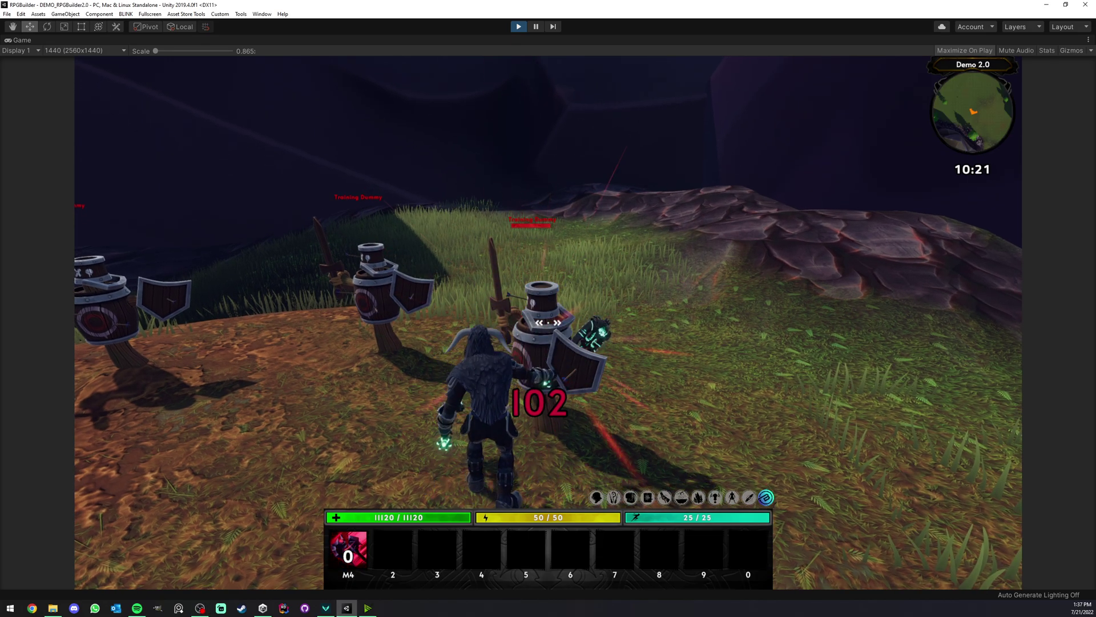
click(548, 322)
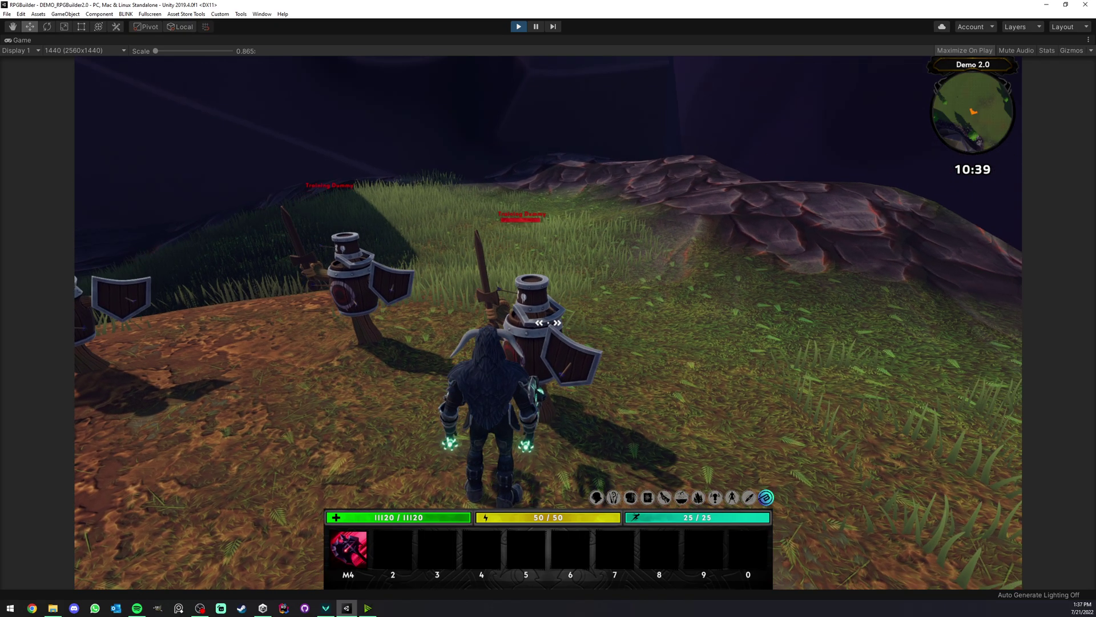
click(548, 322)
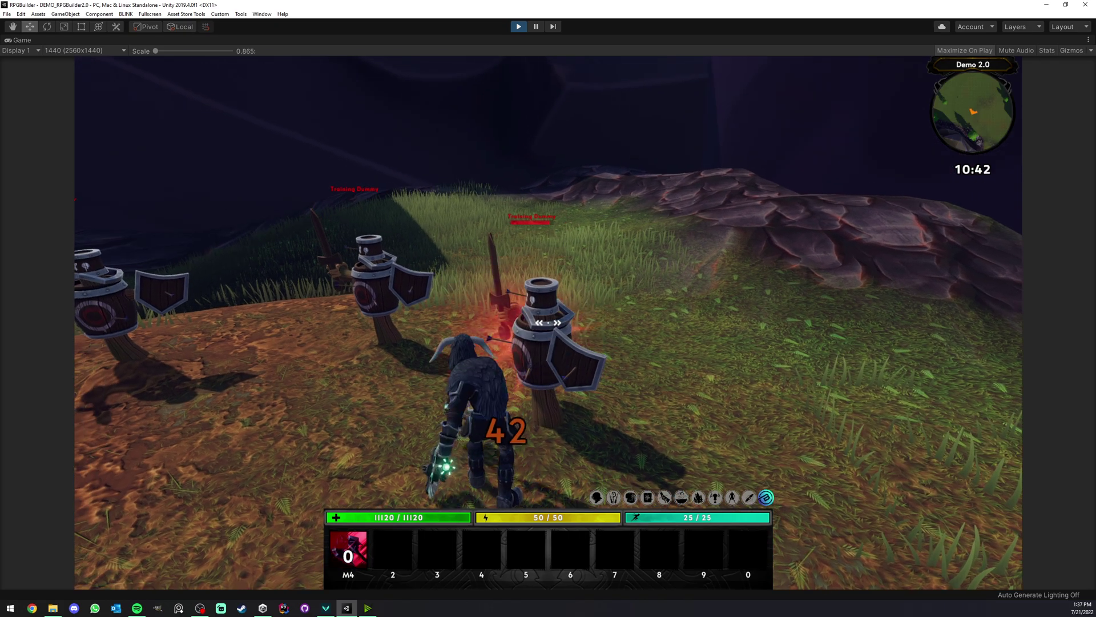
click(549, 323)
click(548, 323)
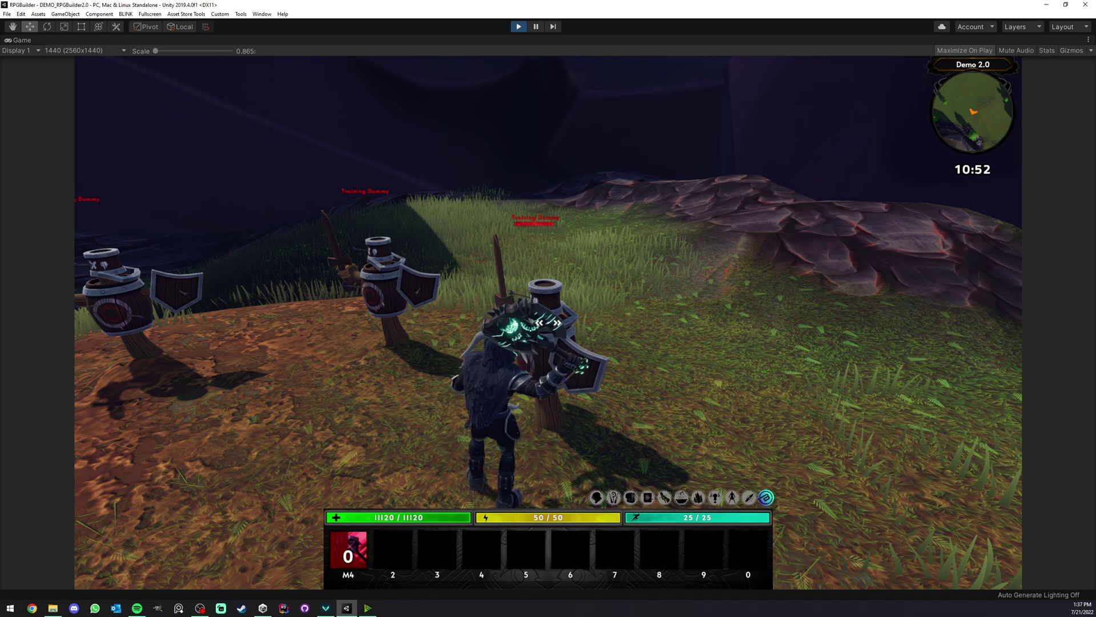
click(548, 322)
click(548, 322)
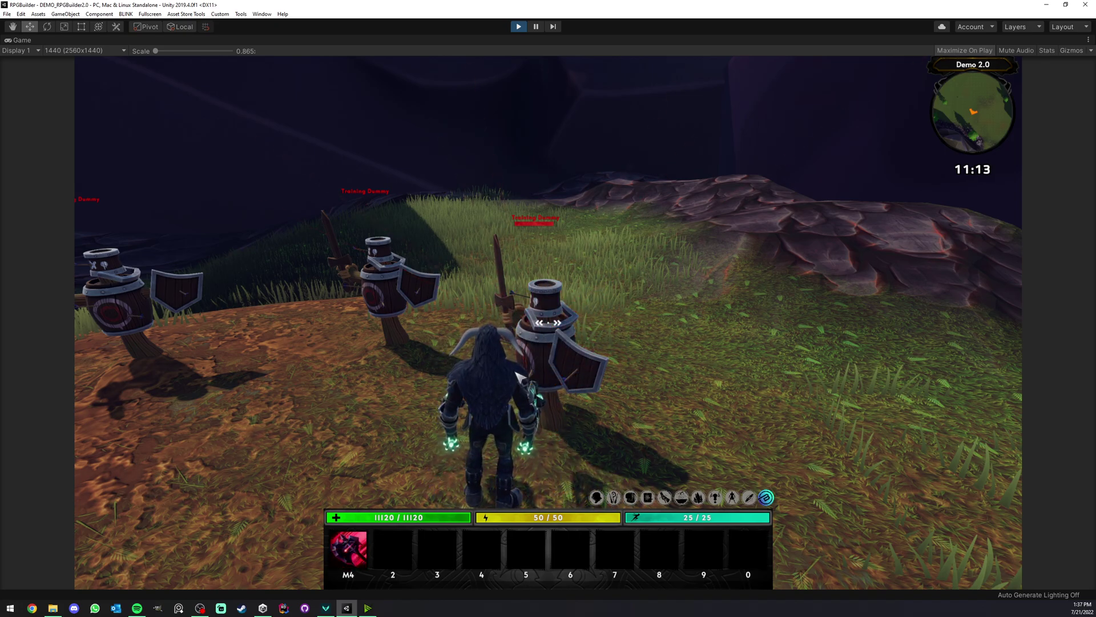
click(453, 337)
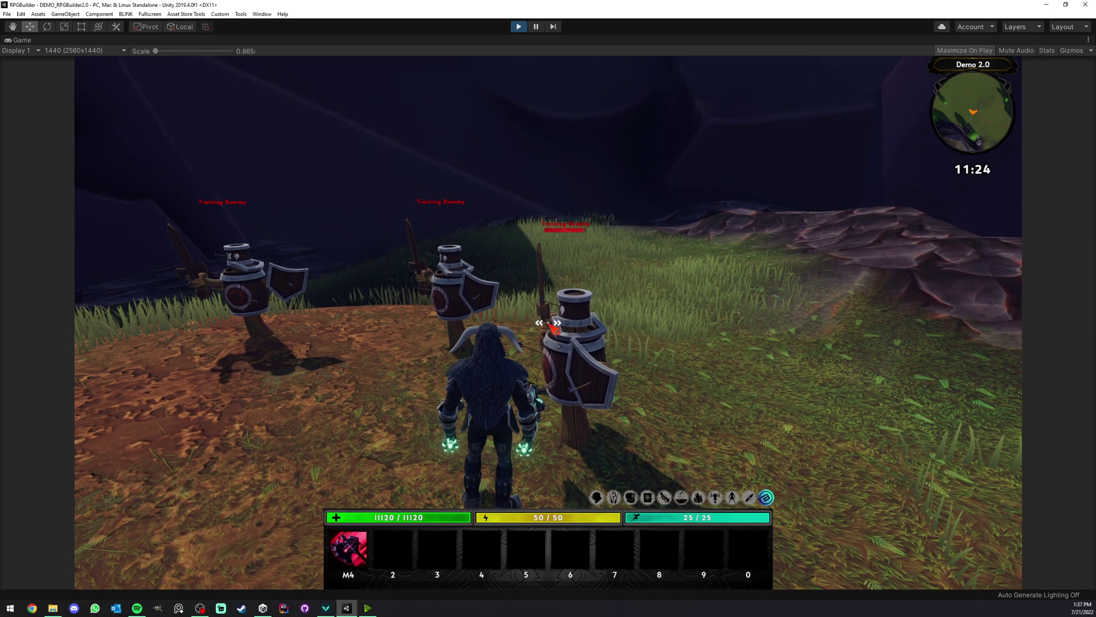
- Restore the maximized Game view and maximize the RPG Builder window instead
right_click(44, 42)
click(65, 66)
click(101, 40)
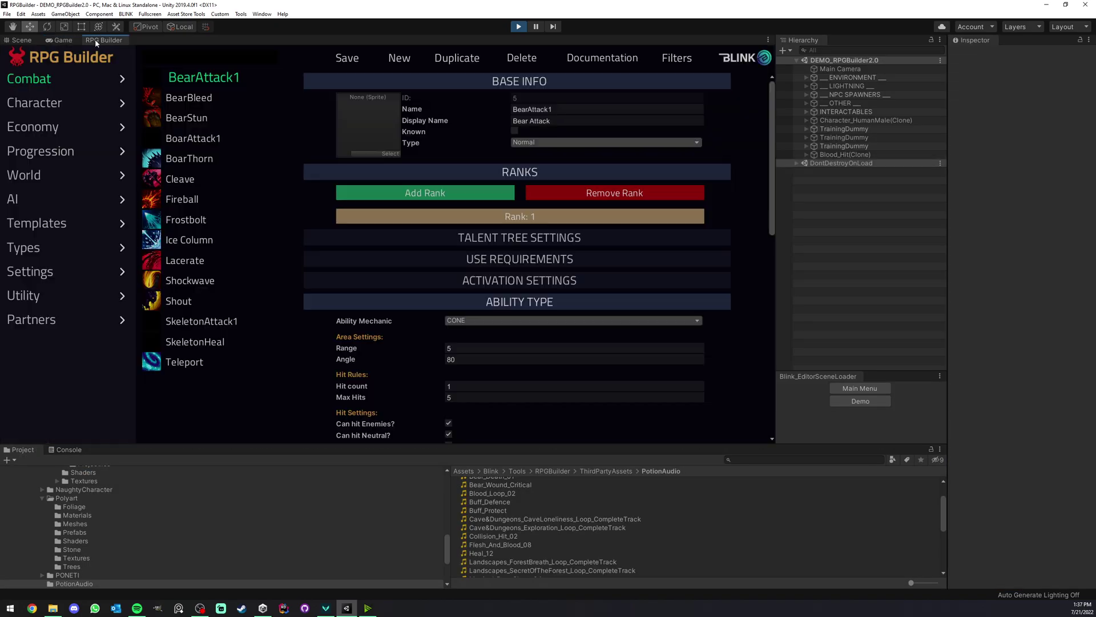
right_click(97, 42)
click(117, 46)
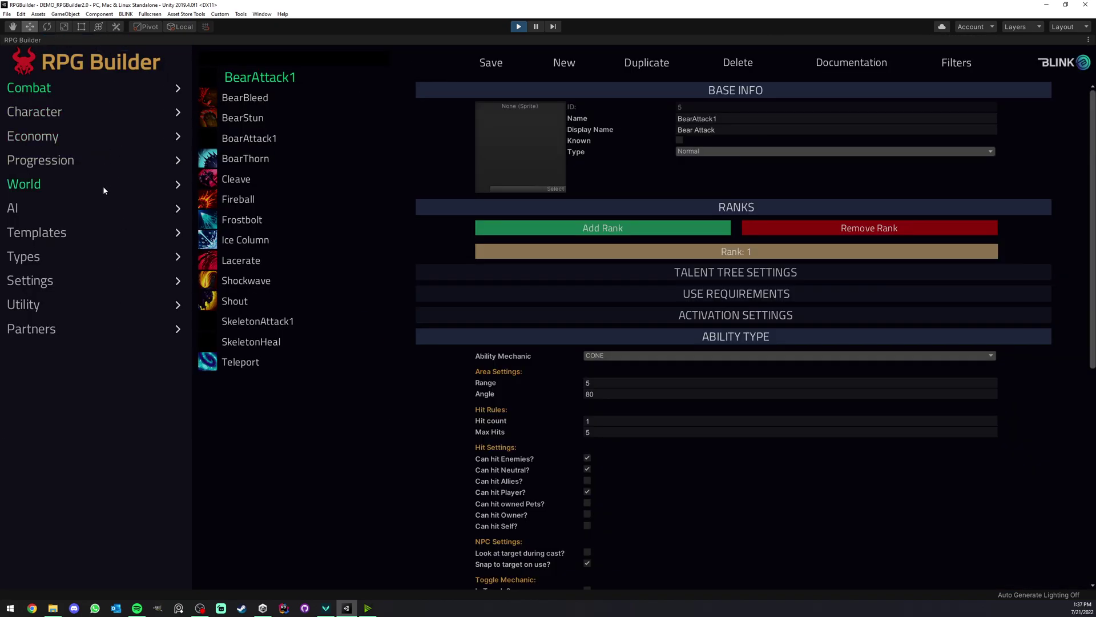
- Open the MeleeAttack1 animation template
click(36, 232)
click(40, 279)
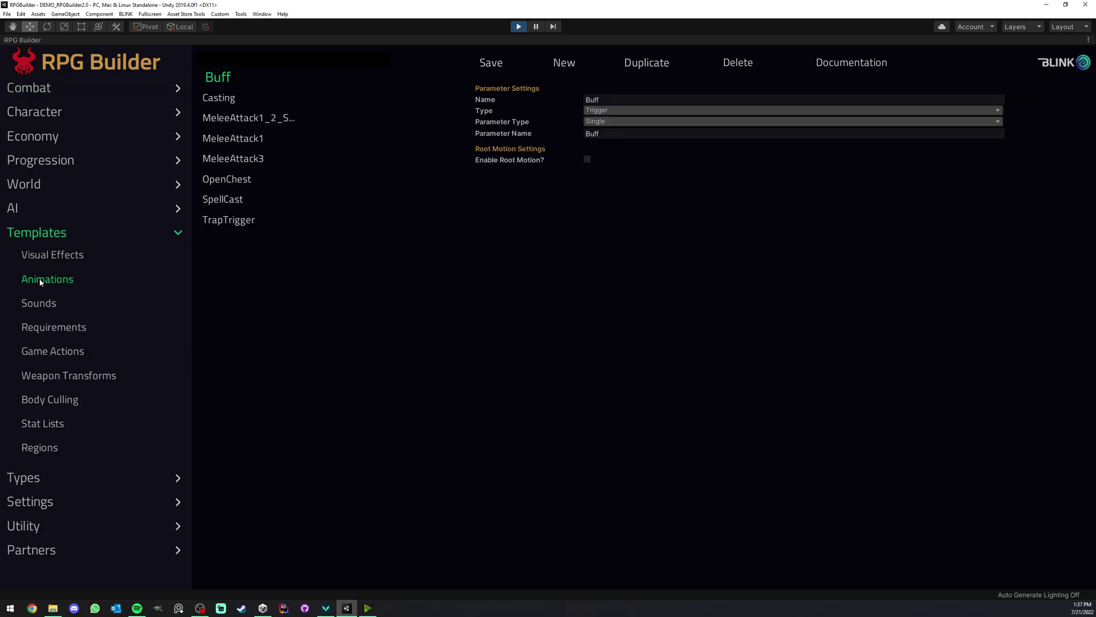
click(240, 139)
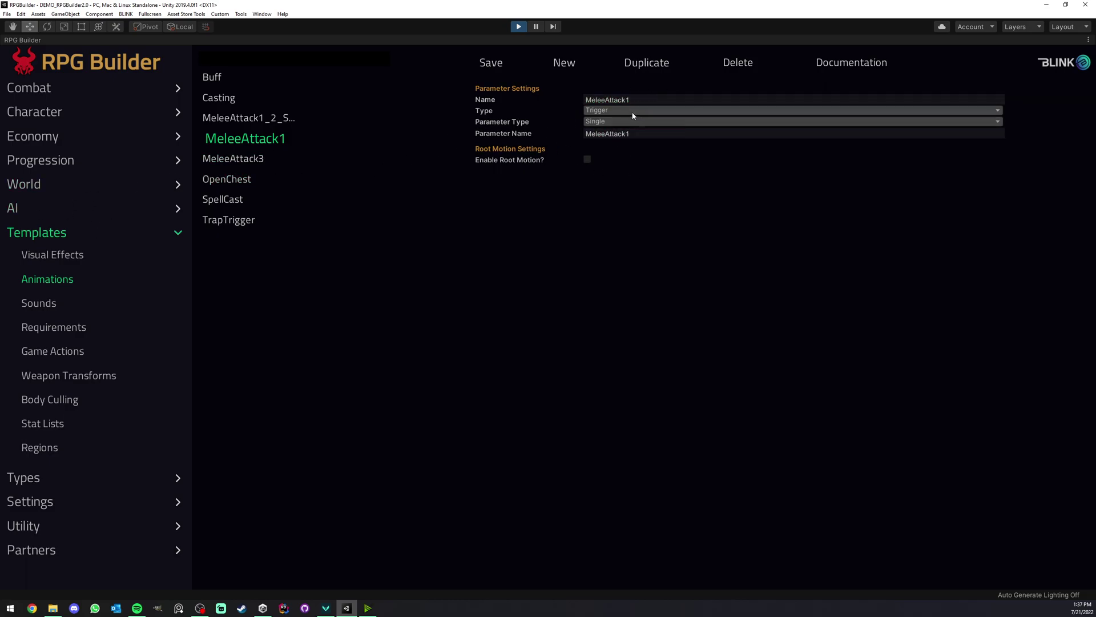
- Preview the Bool, Int and Float types on the MeleeAttack1 template and set its type back to Trigger
click(594, 111)
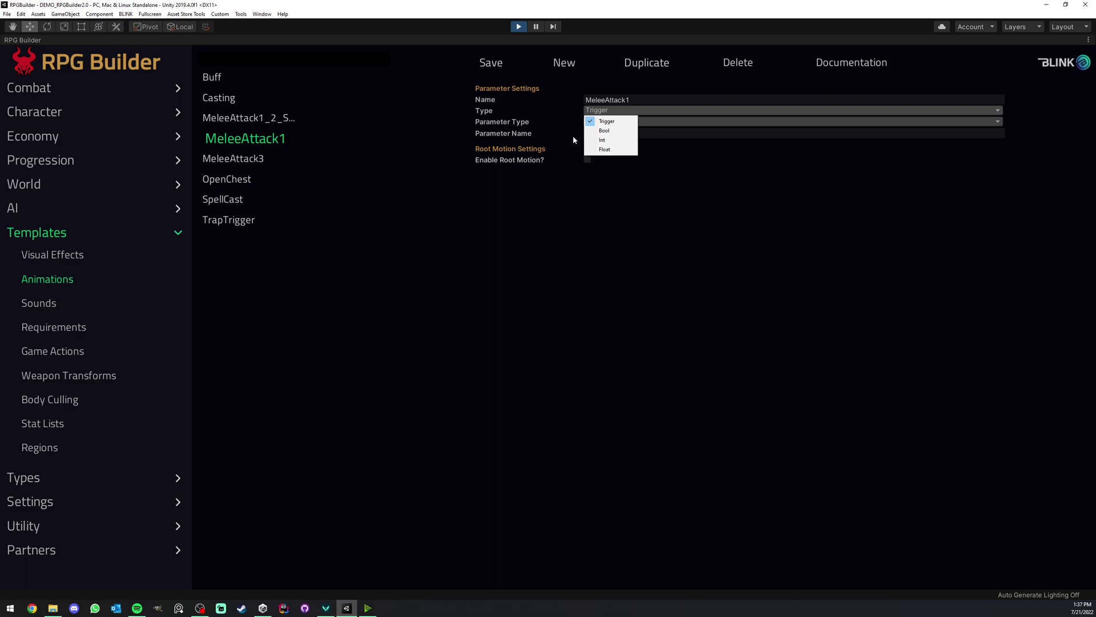
click(589, 220)
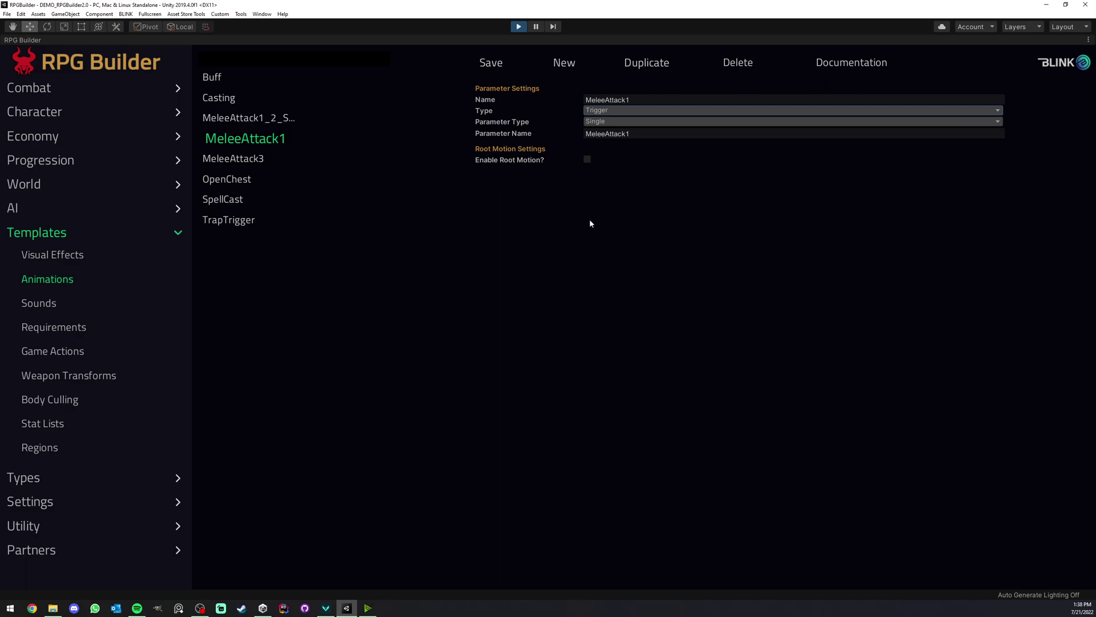
click(593, 110)
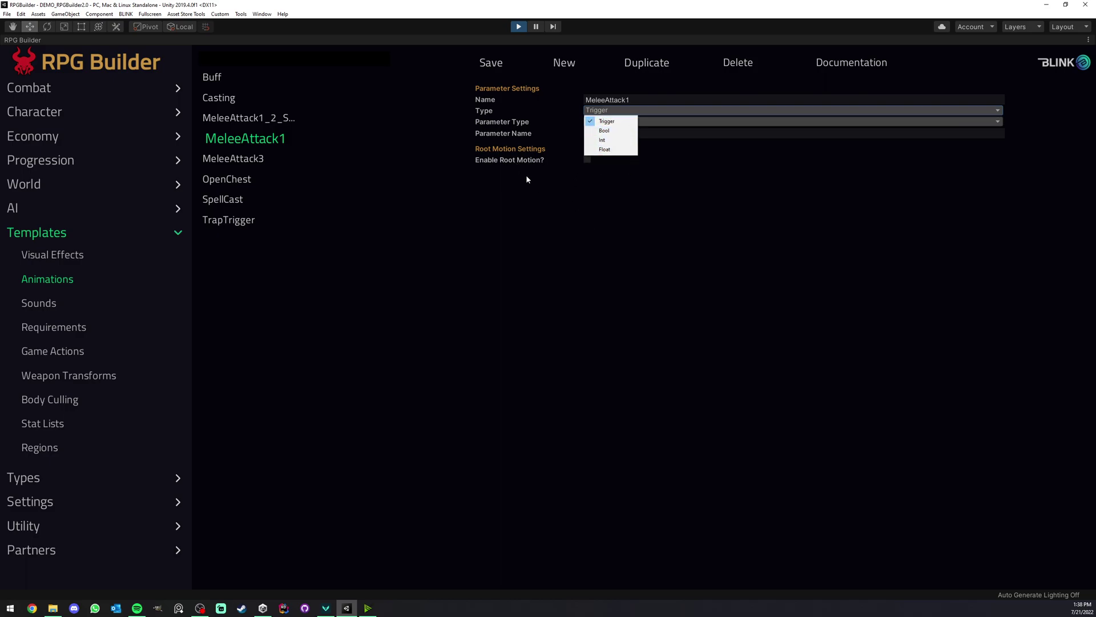
click(604, 130)
click(613, 143)
click(612, 112)
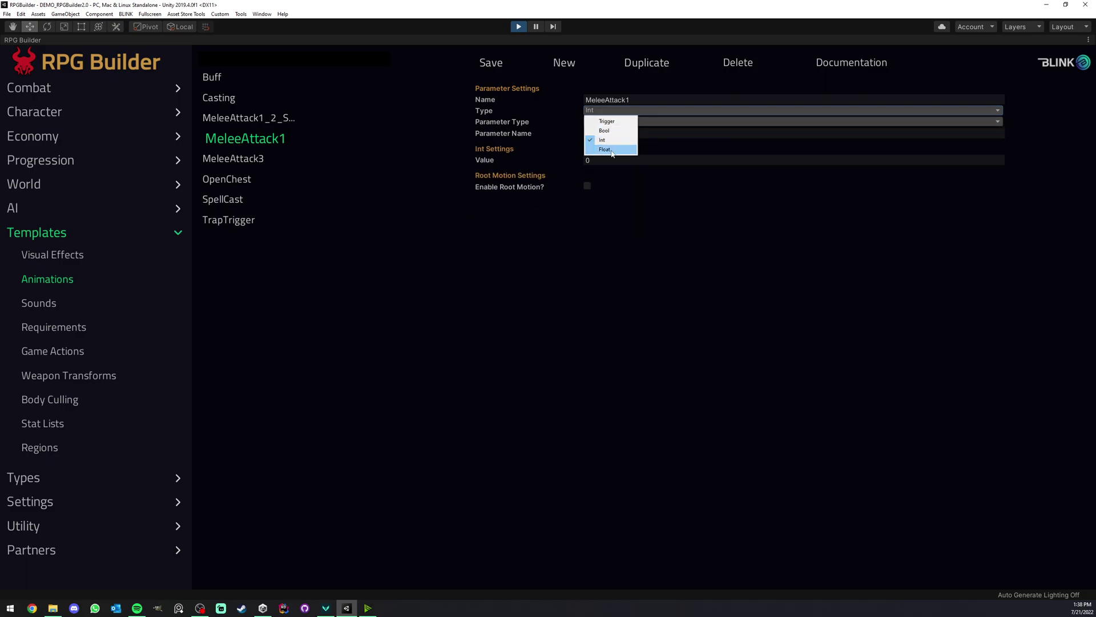
click(611, 149)
click(612, 111)
click(605, 130)
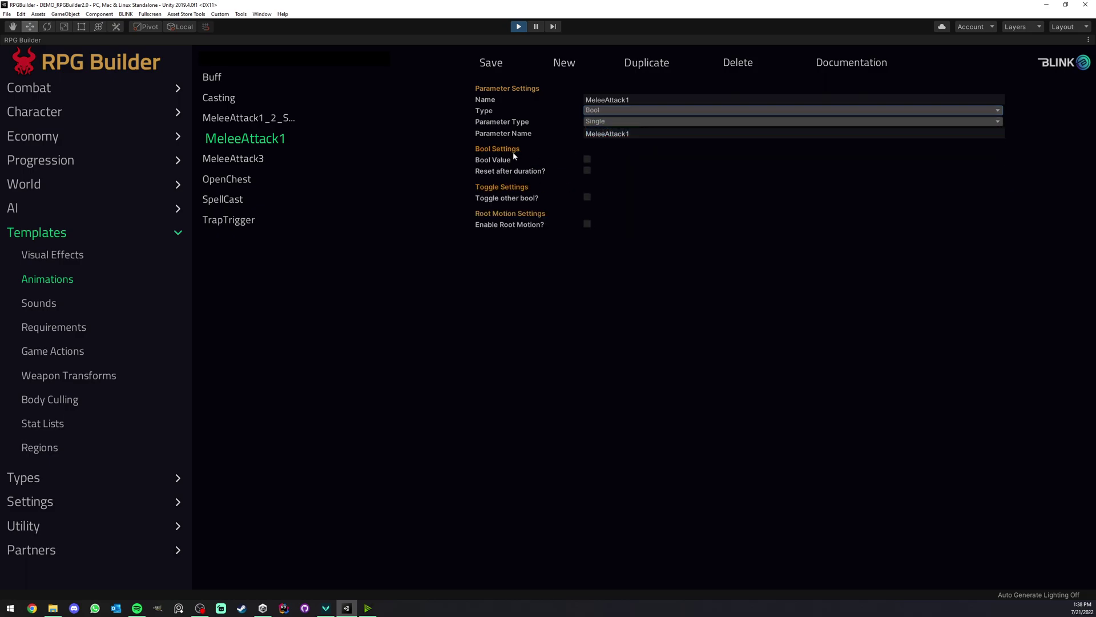
click(597, 110)
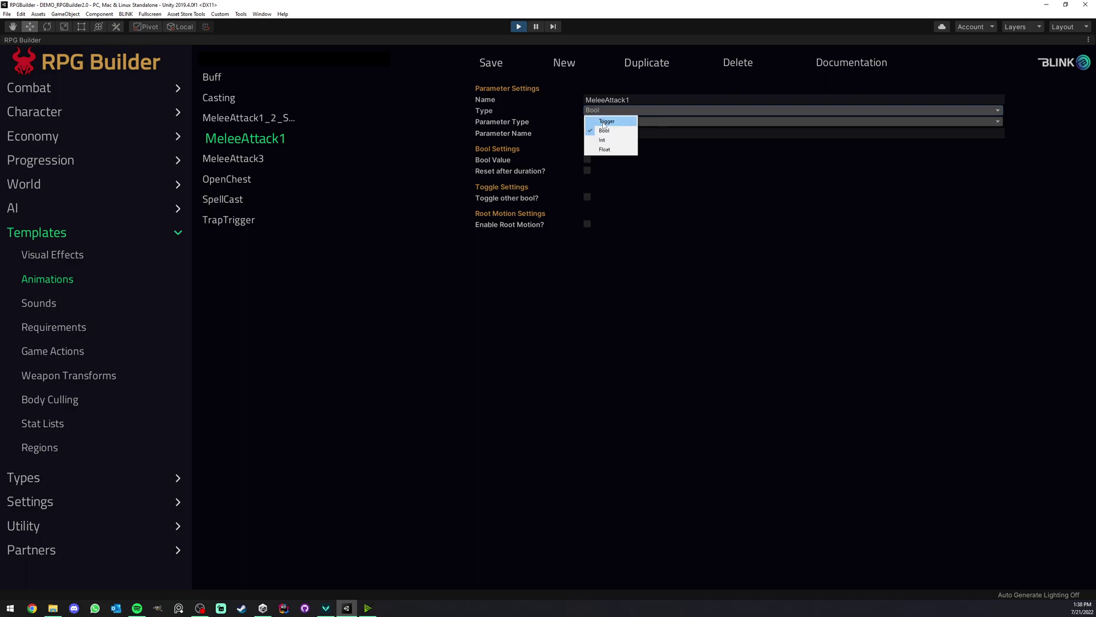
click(597, 118)
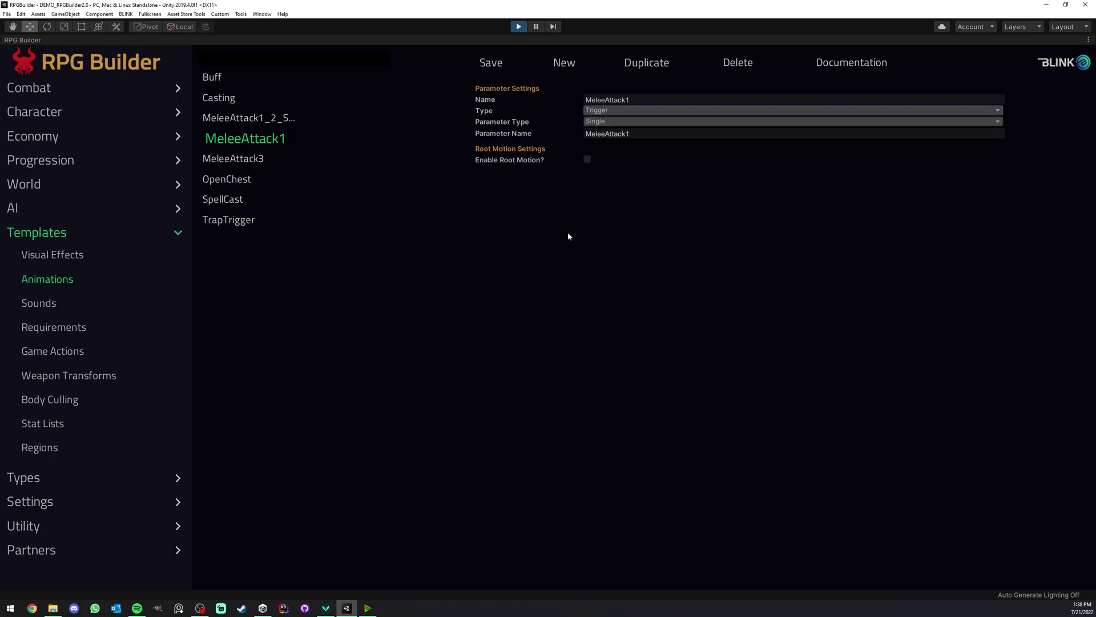
- Set the parameter type of the MeleeAttack1 animation template to List
click(608, 134)
click(532, 118)
click(603, 122)
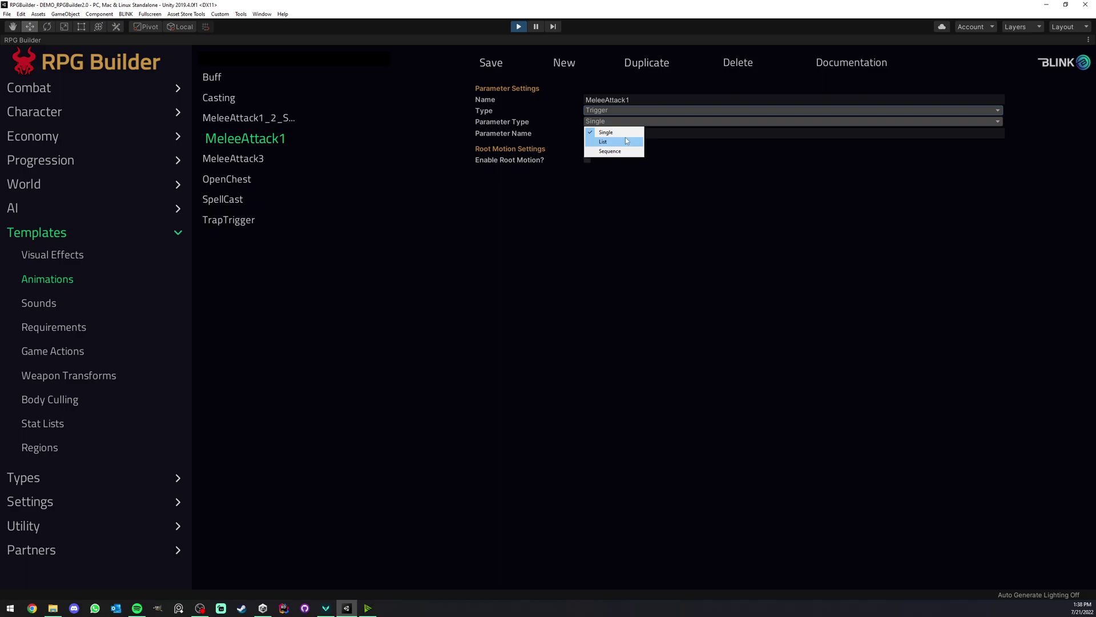
click(624, 135)
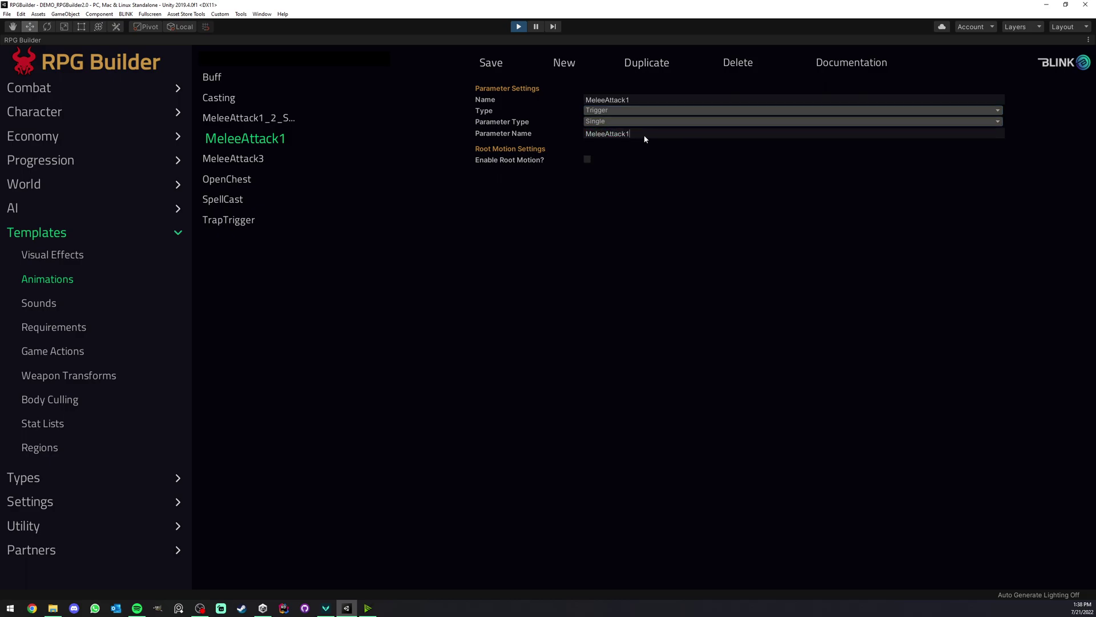
drag(643, 135, 571, 133)
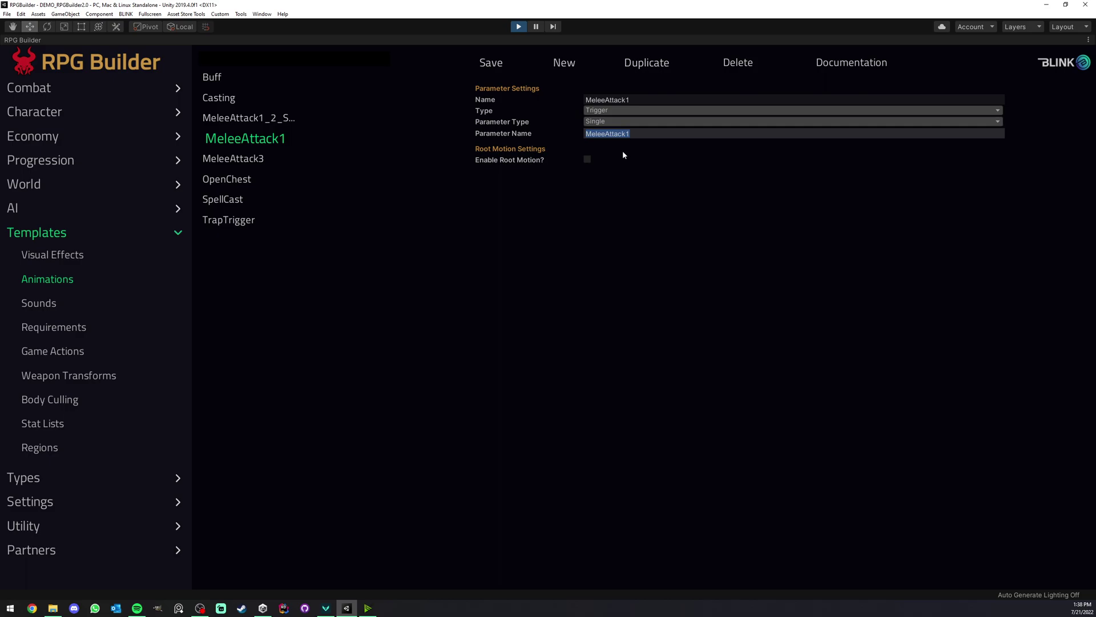
click(617, 121)
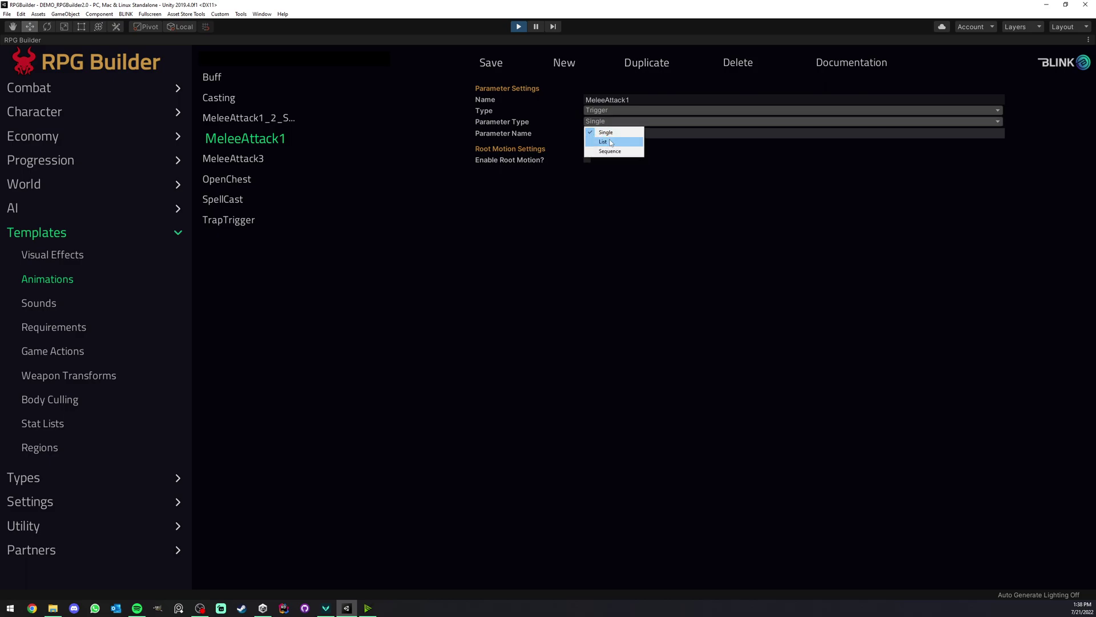
click(611, 142)
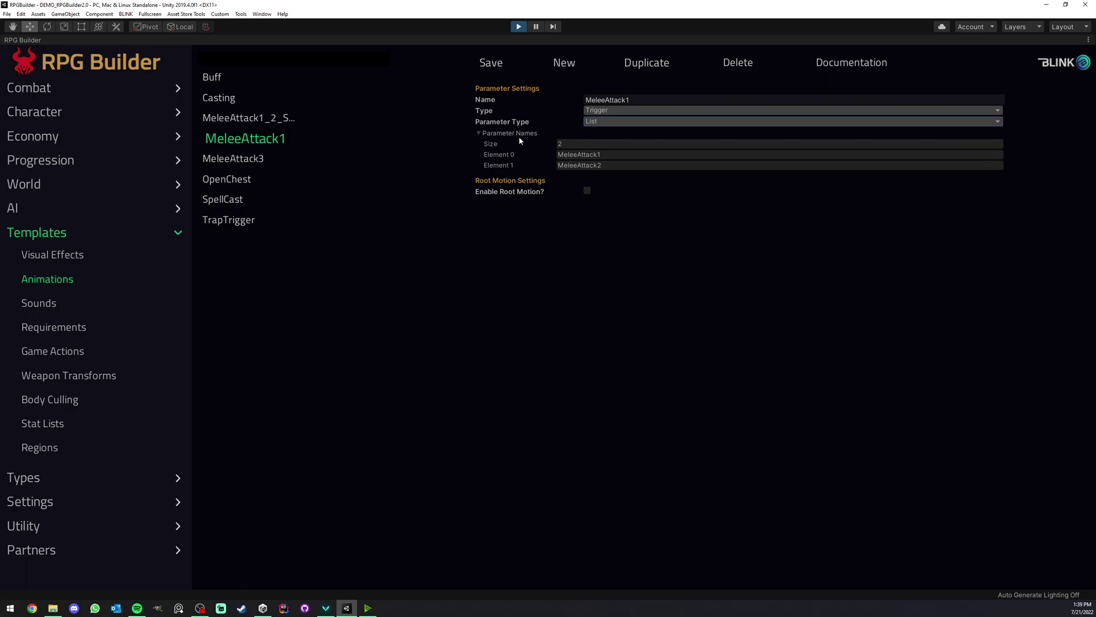
- Examine the two entries in the parameter names list of the MeleeAttack1 template
click(617, 155)
click(616, 165)
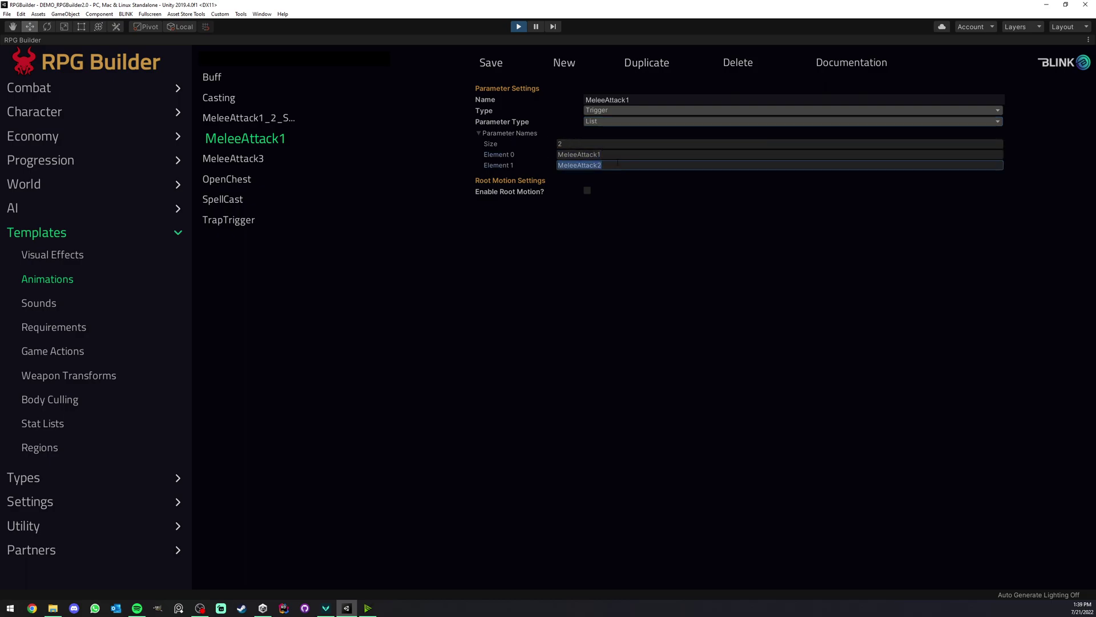
click(616, 156)
key(Tab)
key(shift+Tab)
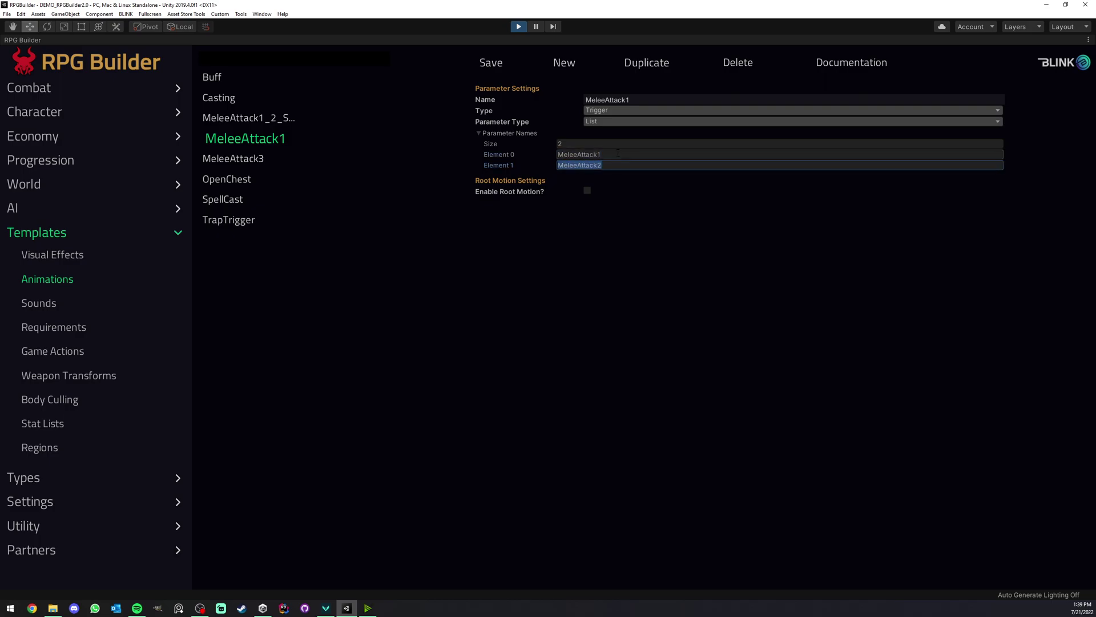
key(Tab)
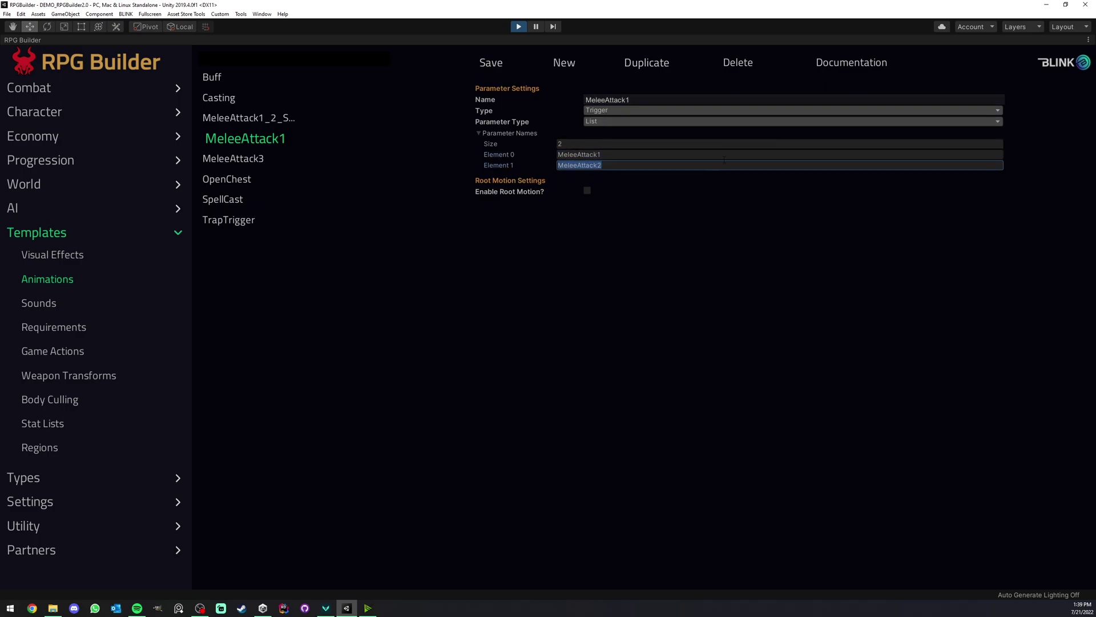
click(619, 155)
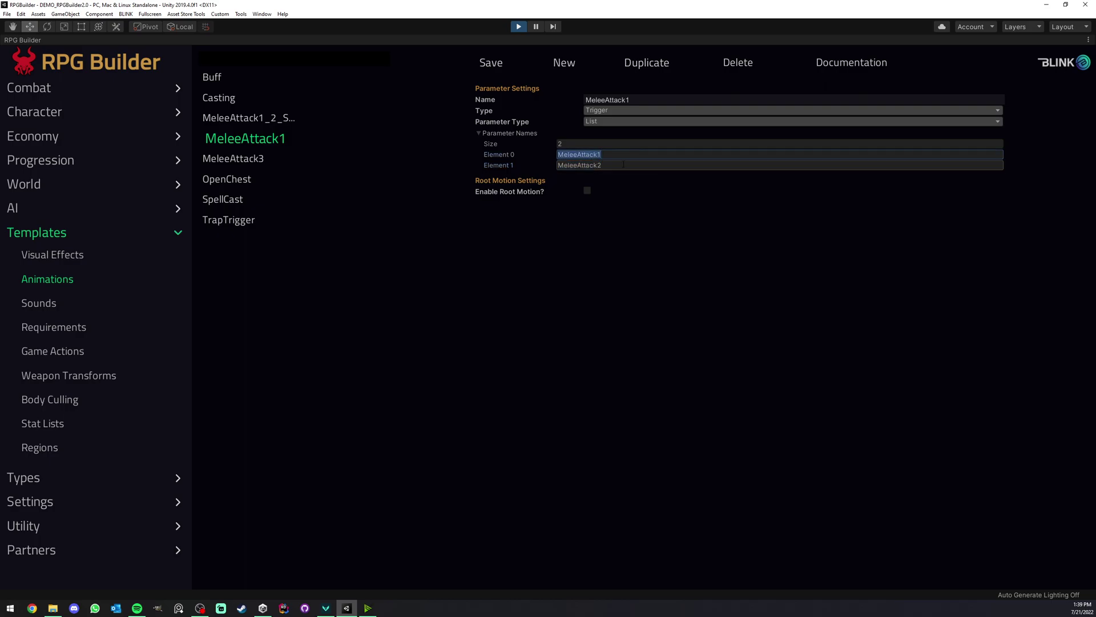
click(618, 164)
click(620, 156)
key(Tab)
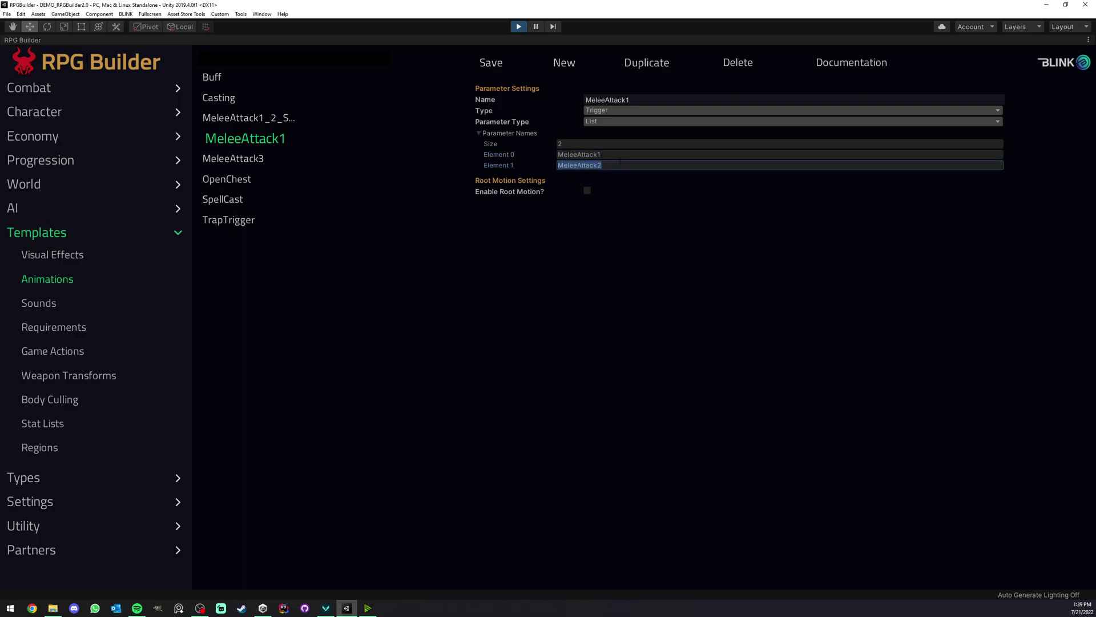
- Save the MeleeAttack1 template and return to the running game in a maximized Game view
click(491, 63)
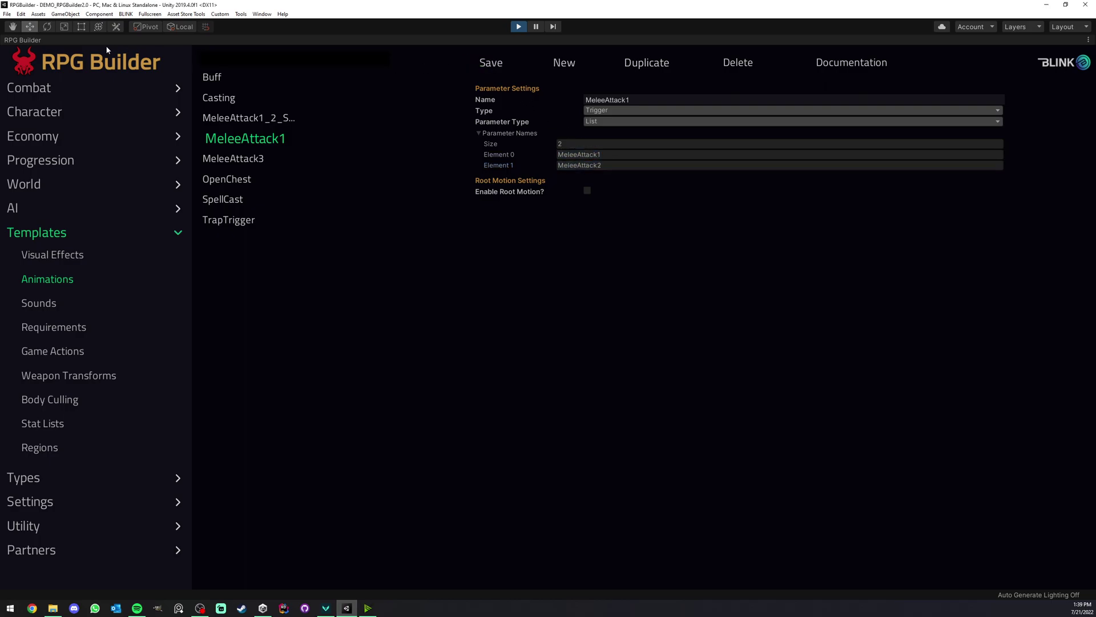
right_click(63, 41)
click(72, 47)
click(61, 42)
right_click(61, 41)
click(77, 69)
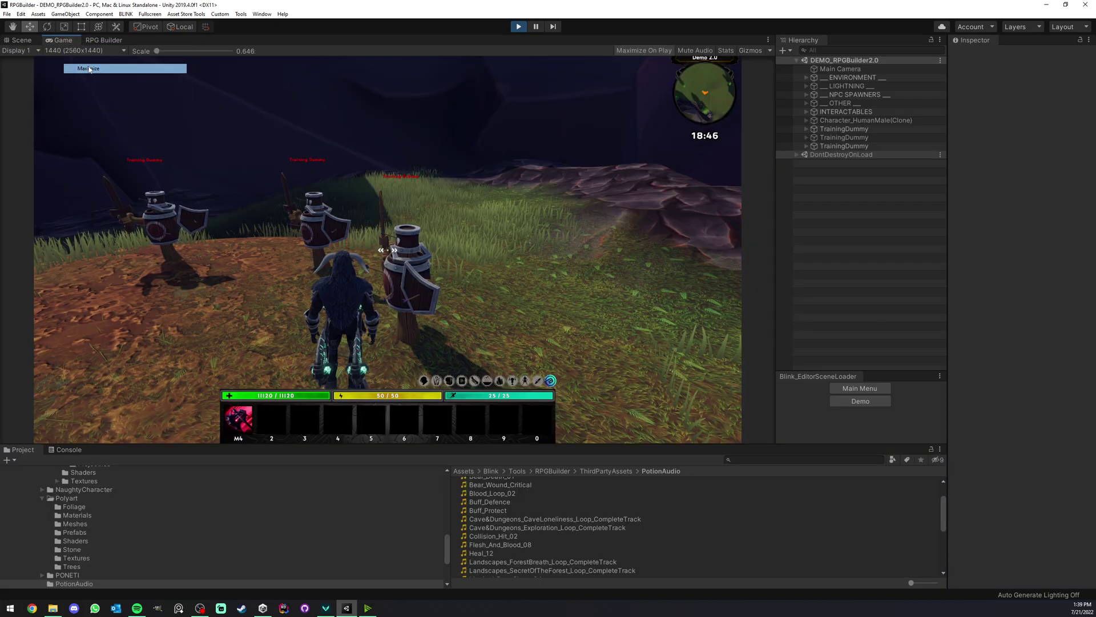
- Move up to the training dummy and attack it repeatedly to test the List parameter type's attack animations
key(w)
click(548, 323)
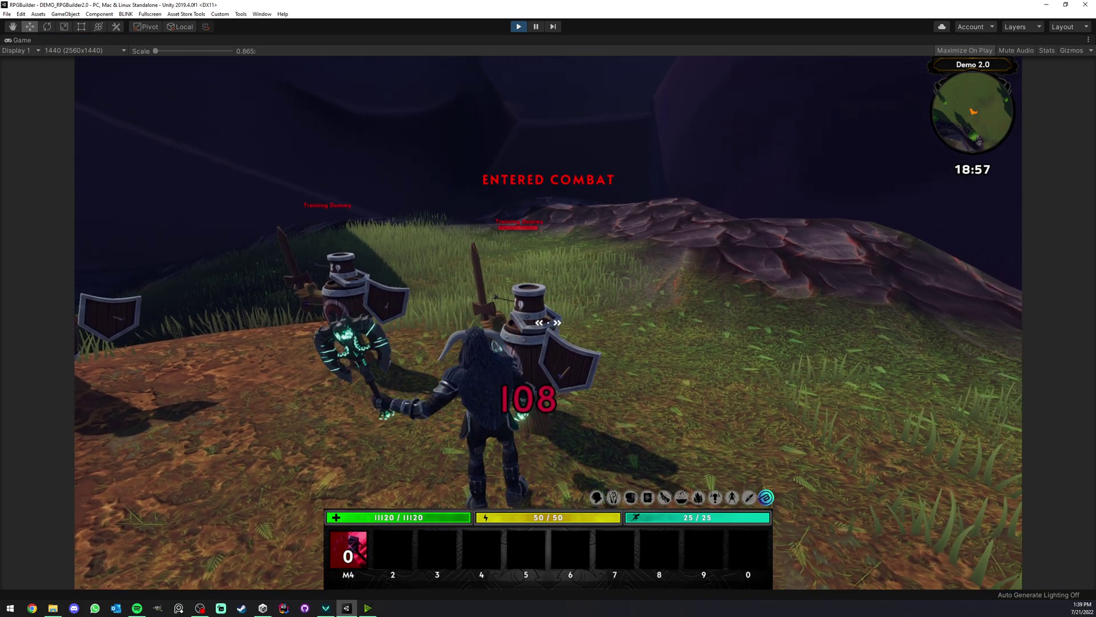
click(548, 323)
click(548, 323)
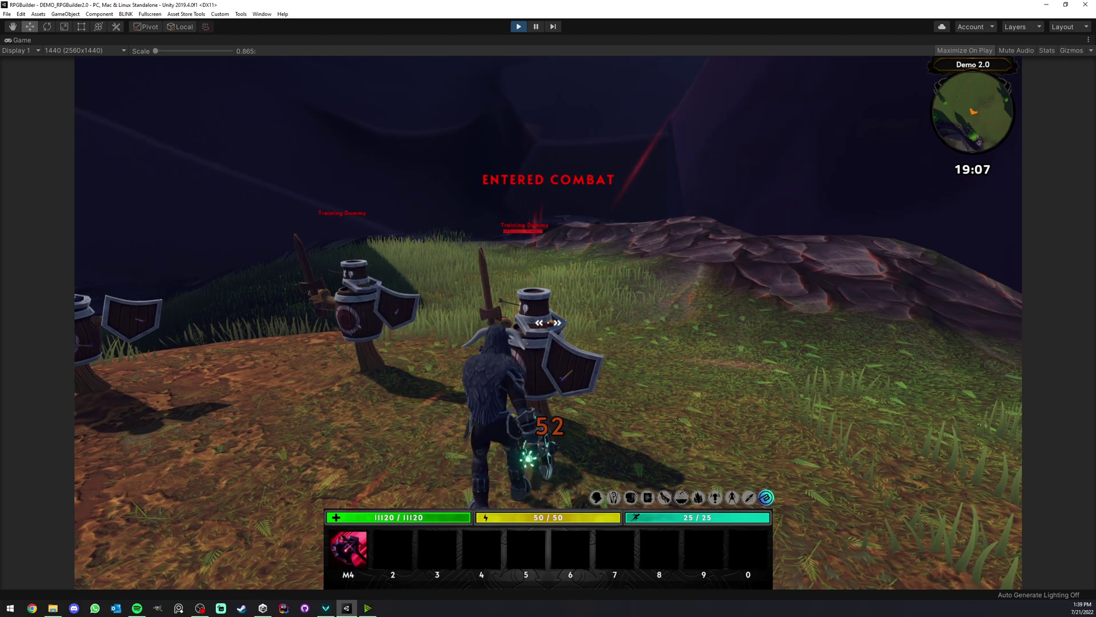
click(548, 323)
click(548, 322)
click(548, 323)
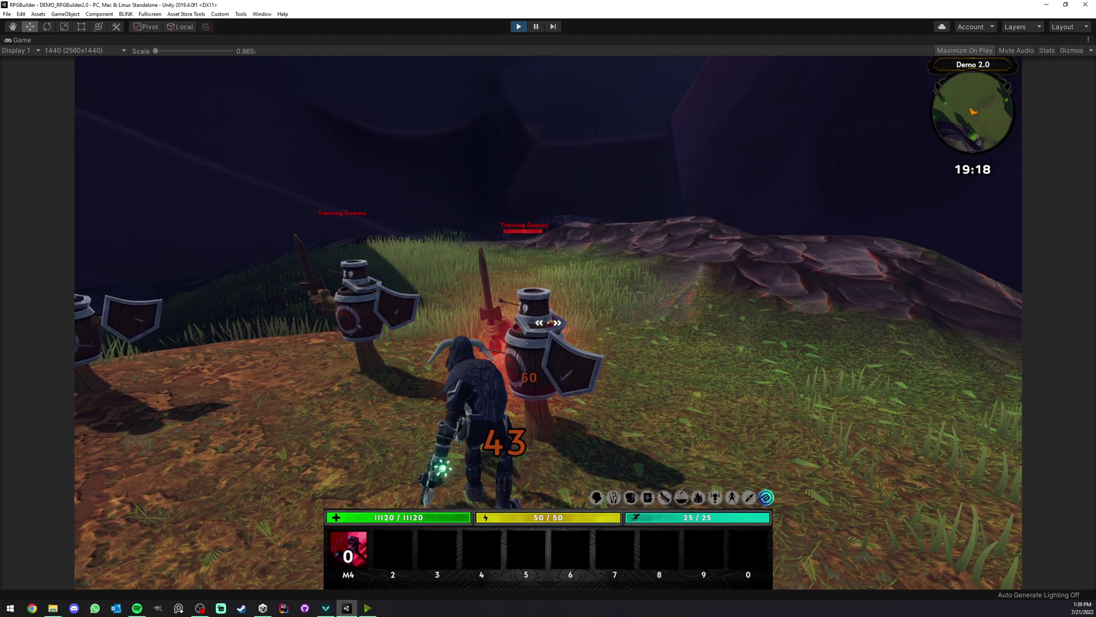
click(548, 323)
click(548, 322)
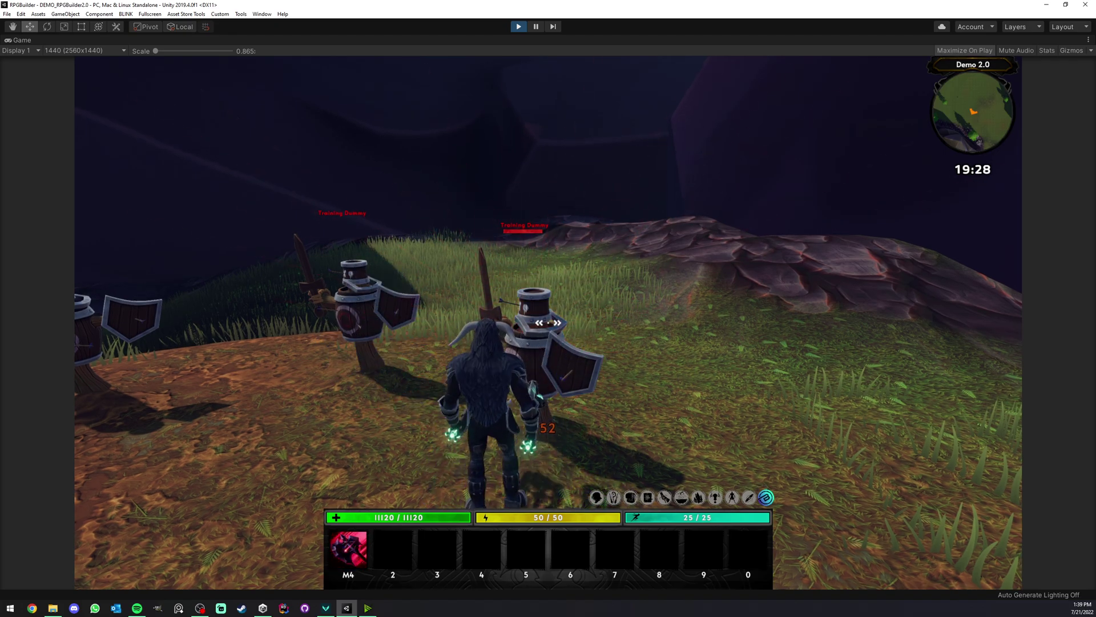
click(548, 323)
click(548, 322)
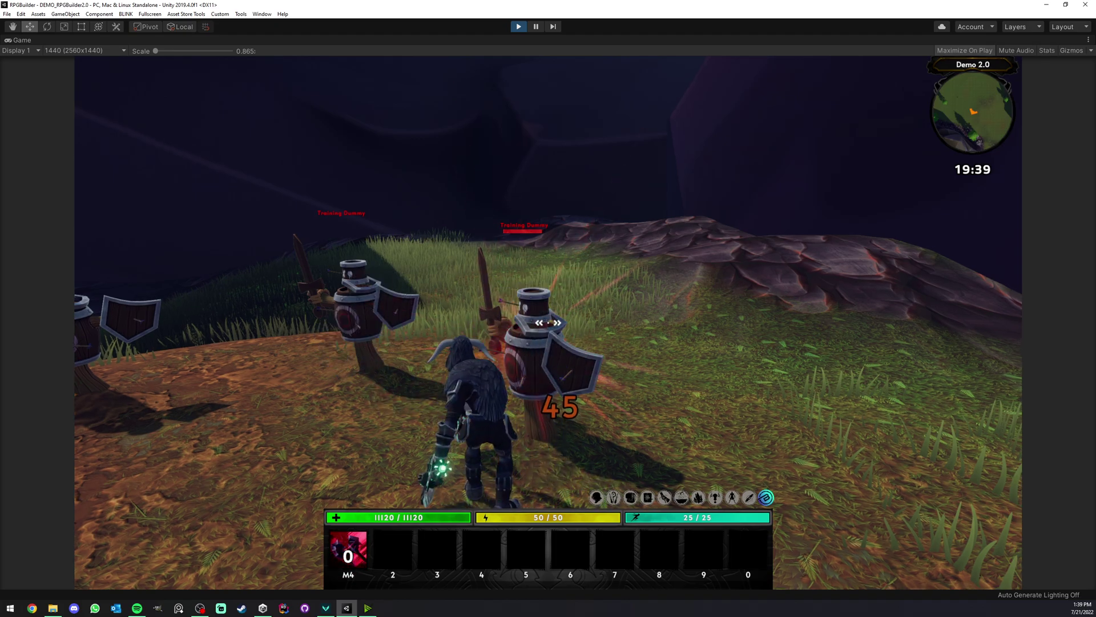
- Keep striking the training dummy to observe how the attack animations vary with the List parameter type
click(548, 322)
click(548, 323)
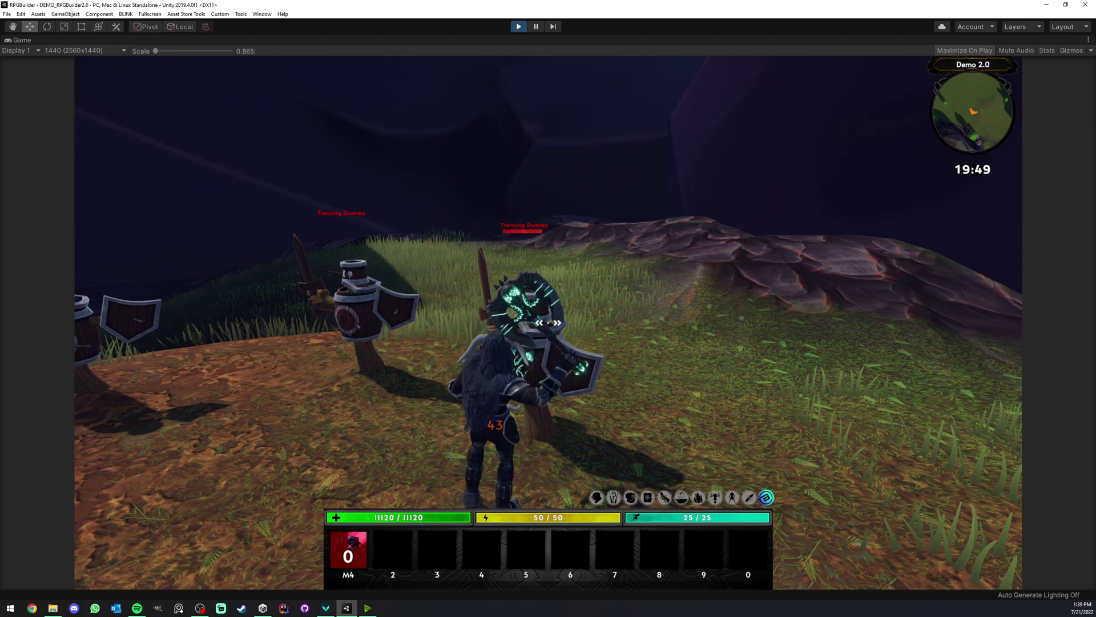
click(548, 323)
click(549, 322)
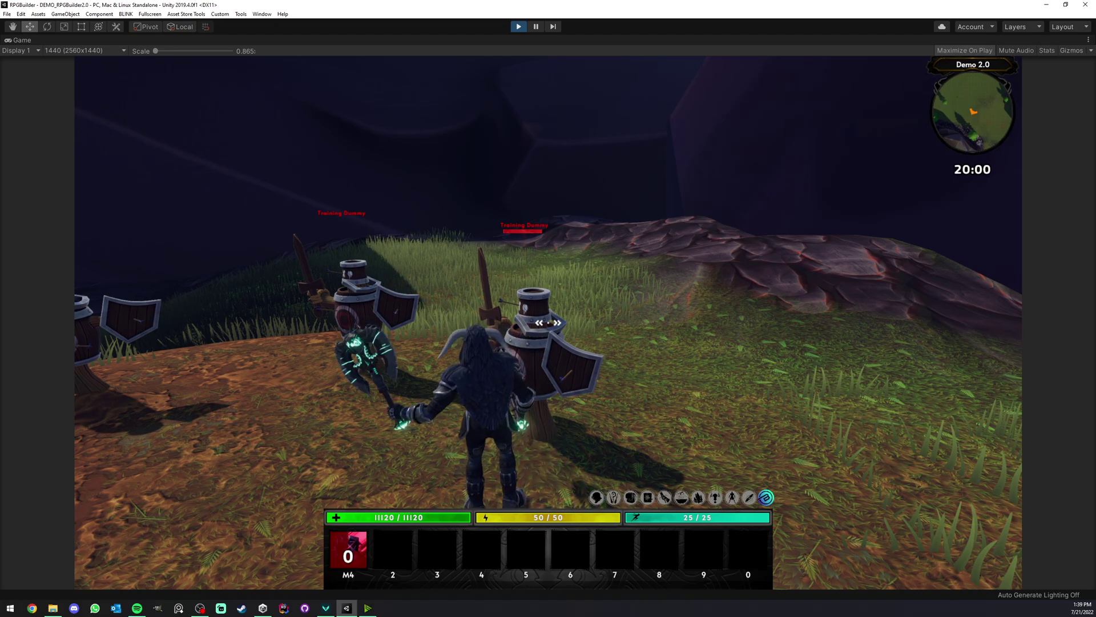
click(548, 323)
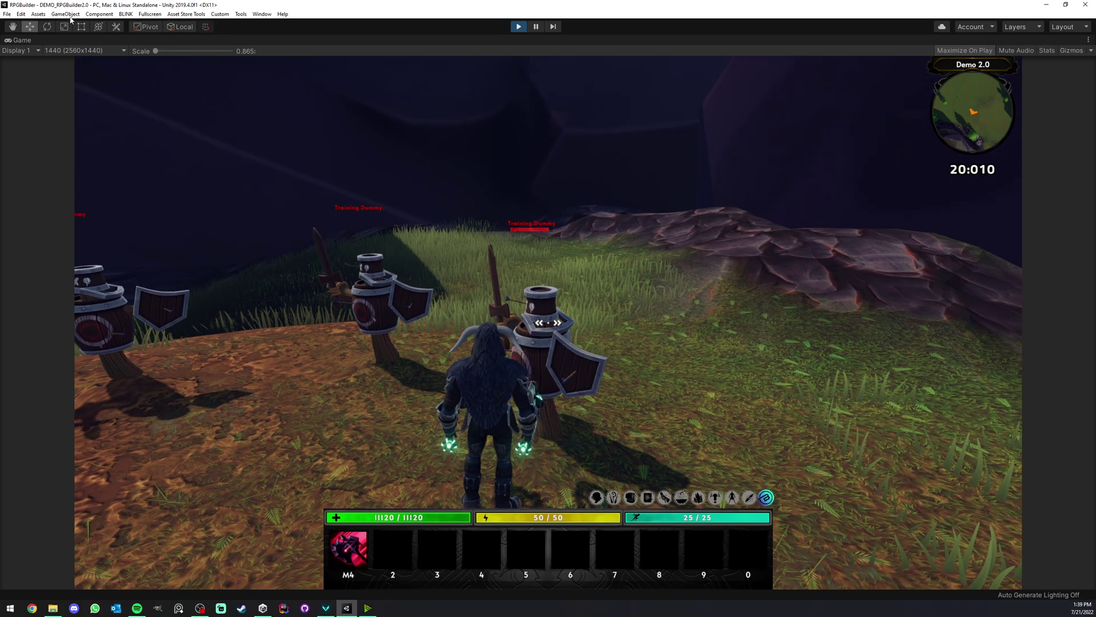
- Leave the maximized Game view and open the MeleeAttack1 animation template in a maximized RPG Builder window
right_click(57, 43)
click(77, 70)
click(94, 41)
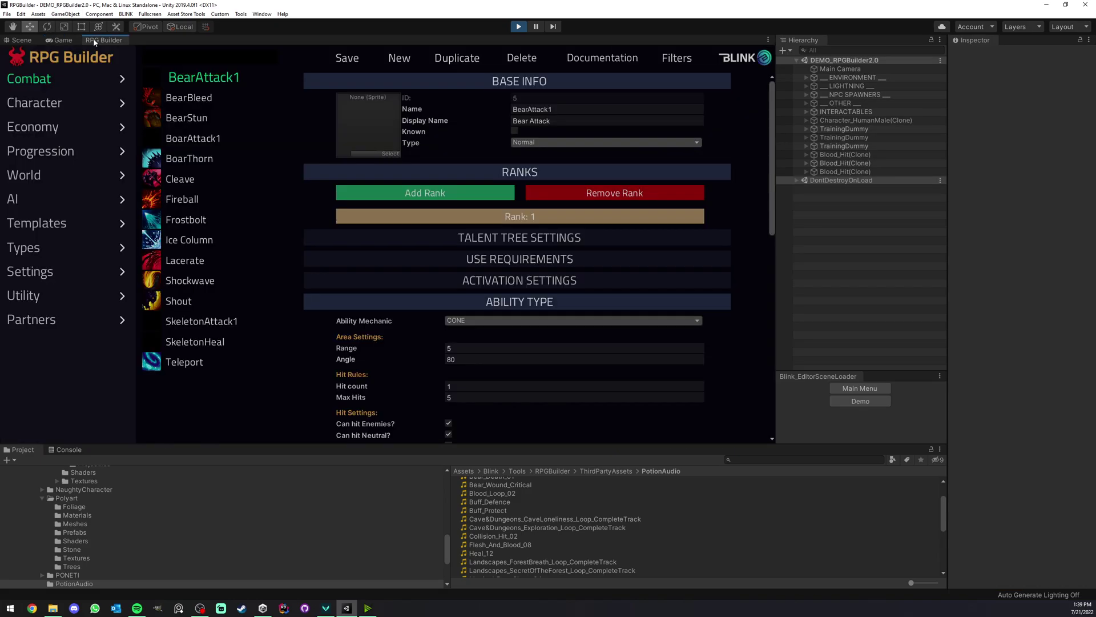
right_click(94, 40)
click(105, 45)
click(36, 233)
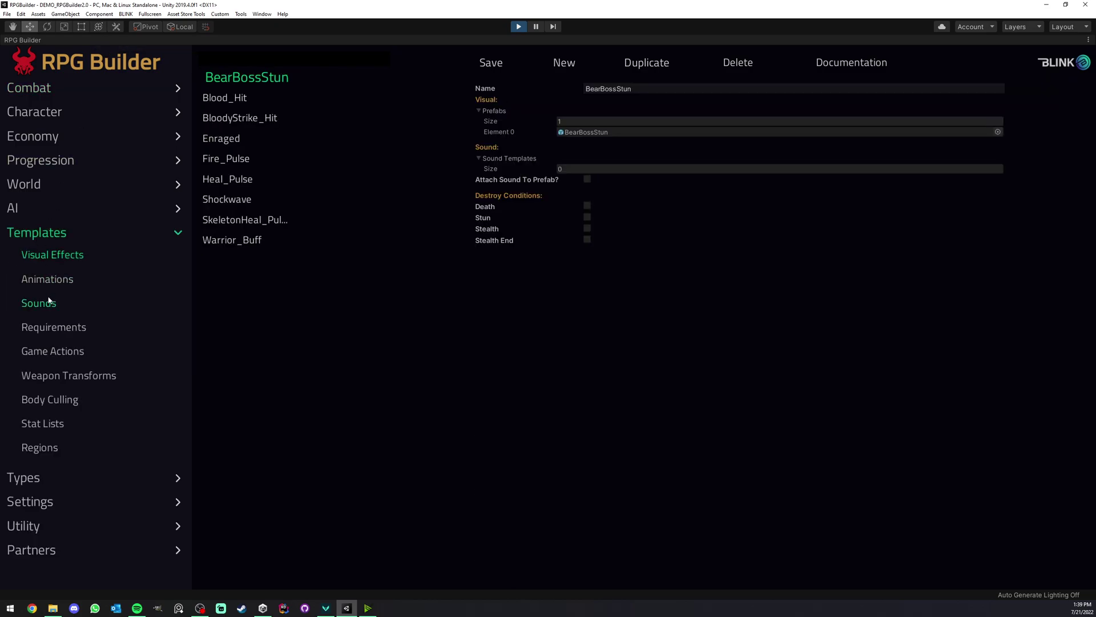
click(47, 285)
click(245, 140)
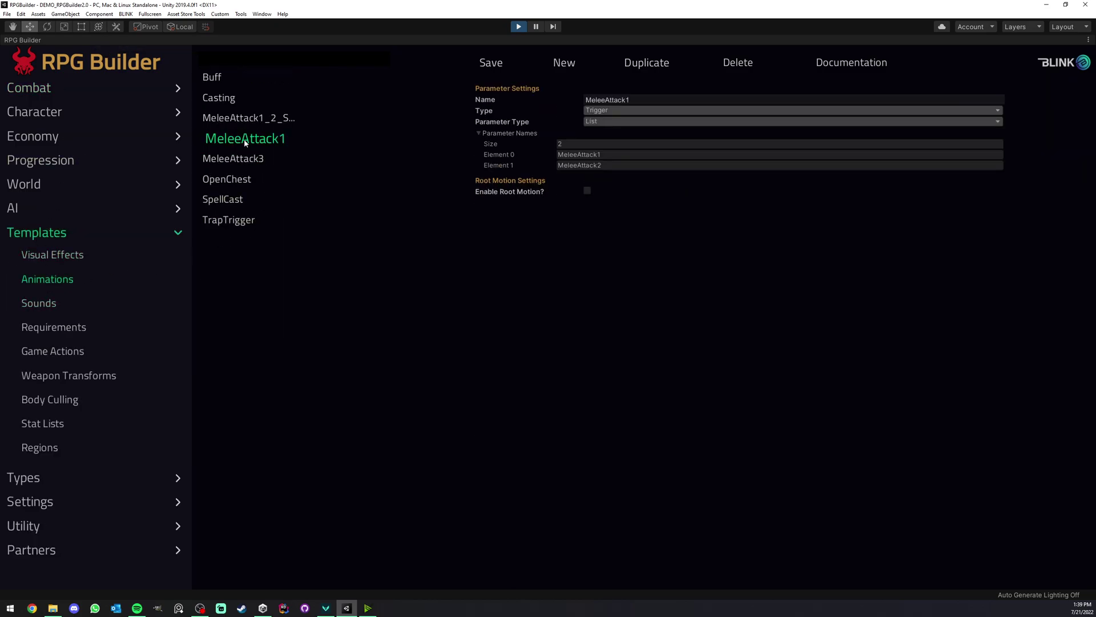
- Set the parameter type of the MeleeAttack1 template to Sequence and save the template
click(610, 122)
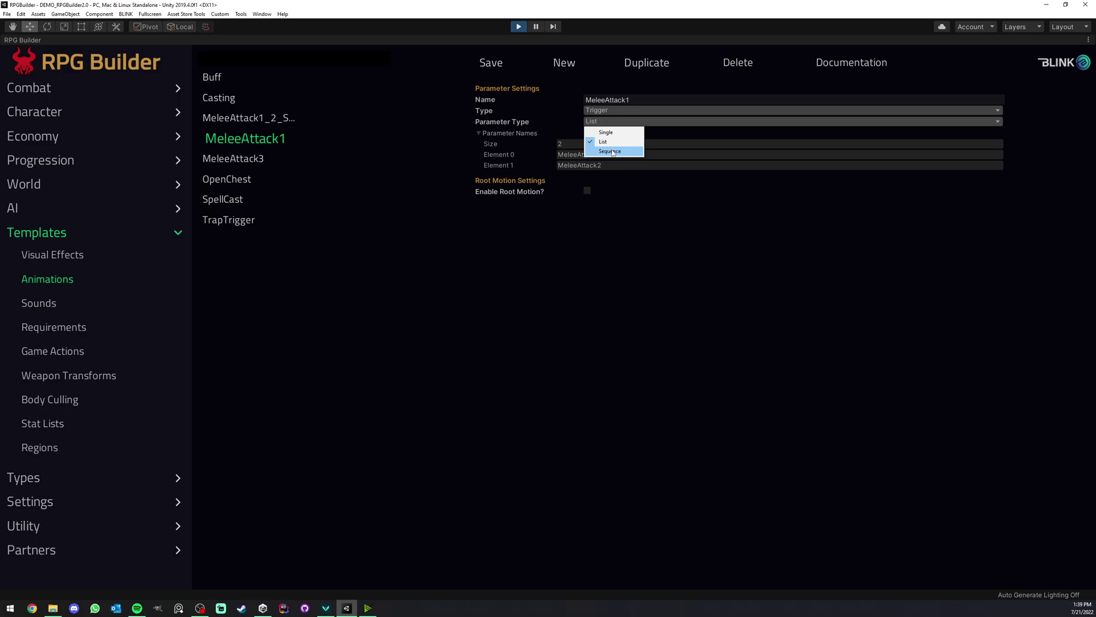
click(611, 151)
click(499, 66)
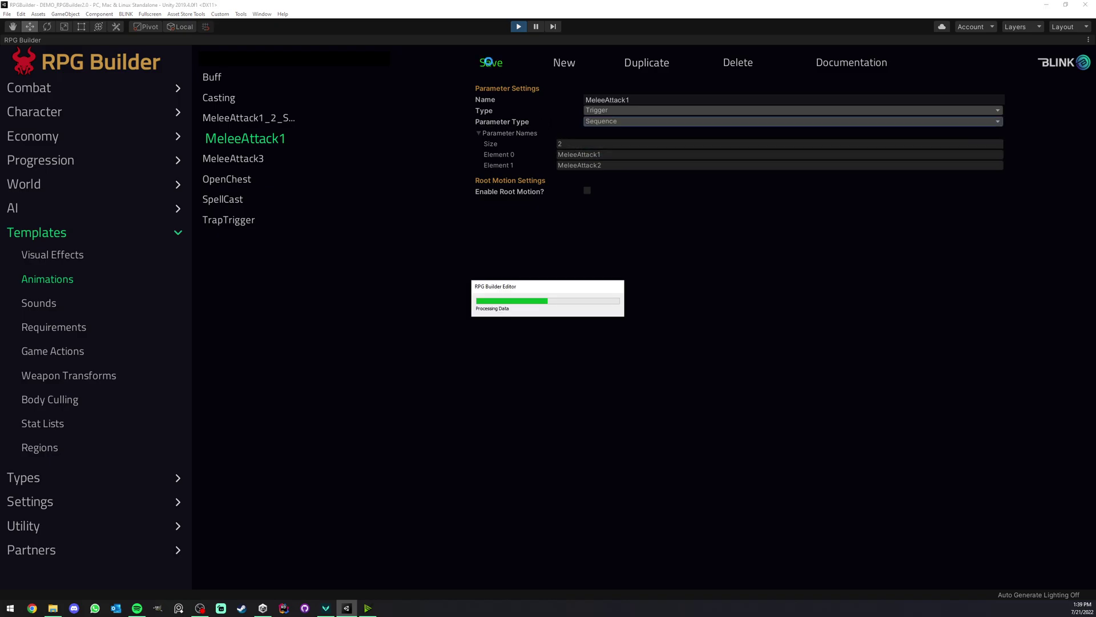
- Restore the editor layout from the maximized RPG Builder window and bring the Game view to the front
right_click(53, 42)
click(59, 46)
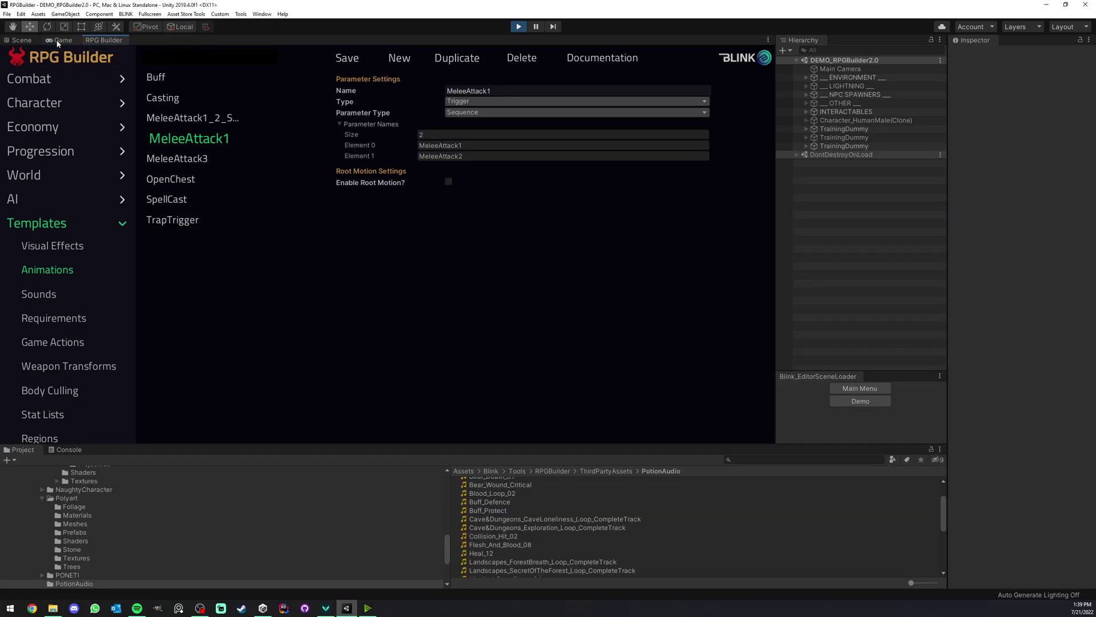
click(59, 42)
right_click(58, 43)
click(281, 28)
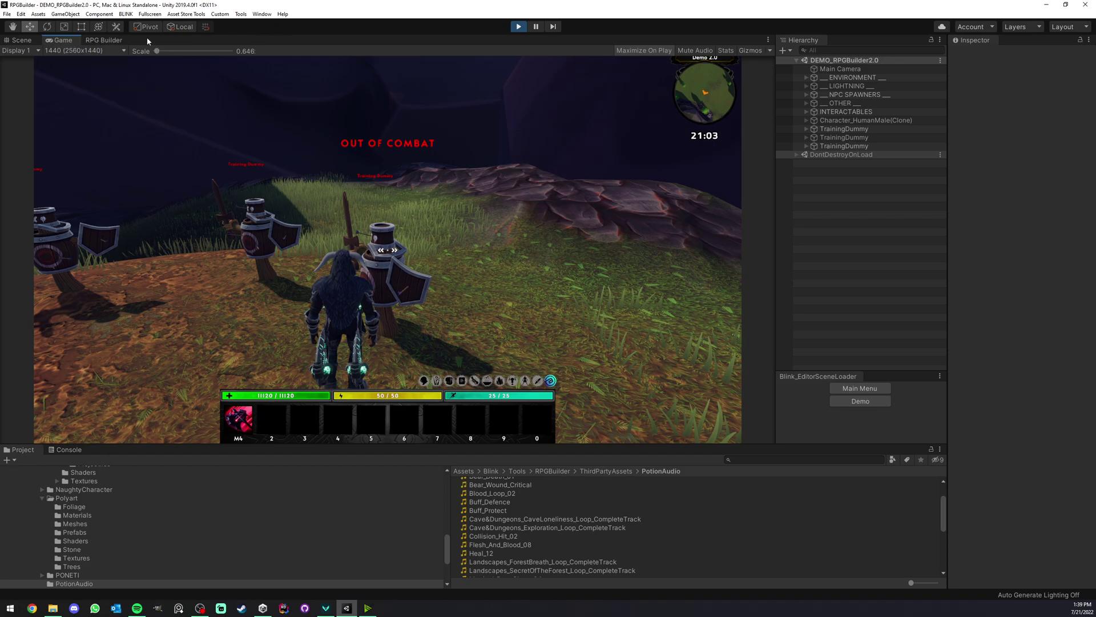
- Examine the order of the Element 0 and Element 1 parameter names in the MeleeAttack1 template
click(104, 40)
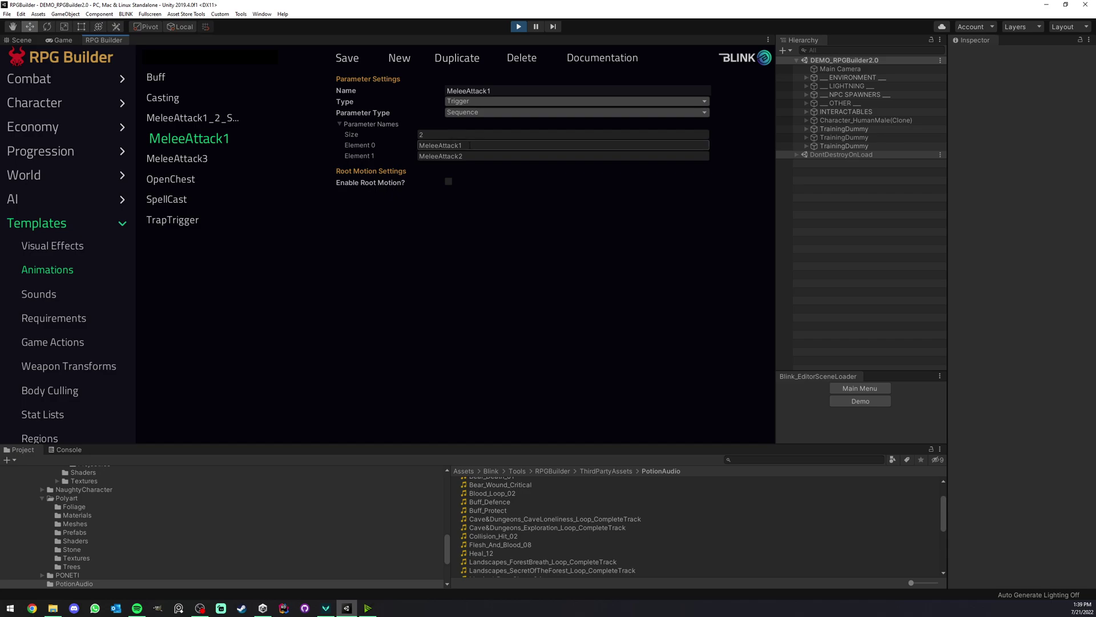
mouse_move(475, 143)
mouse_down()
mouse_move(416, 147)
mouse_move(465, 157)
mouse_up()
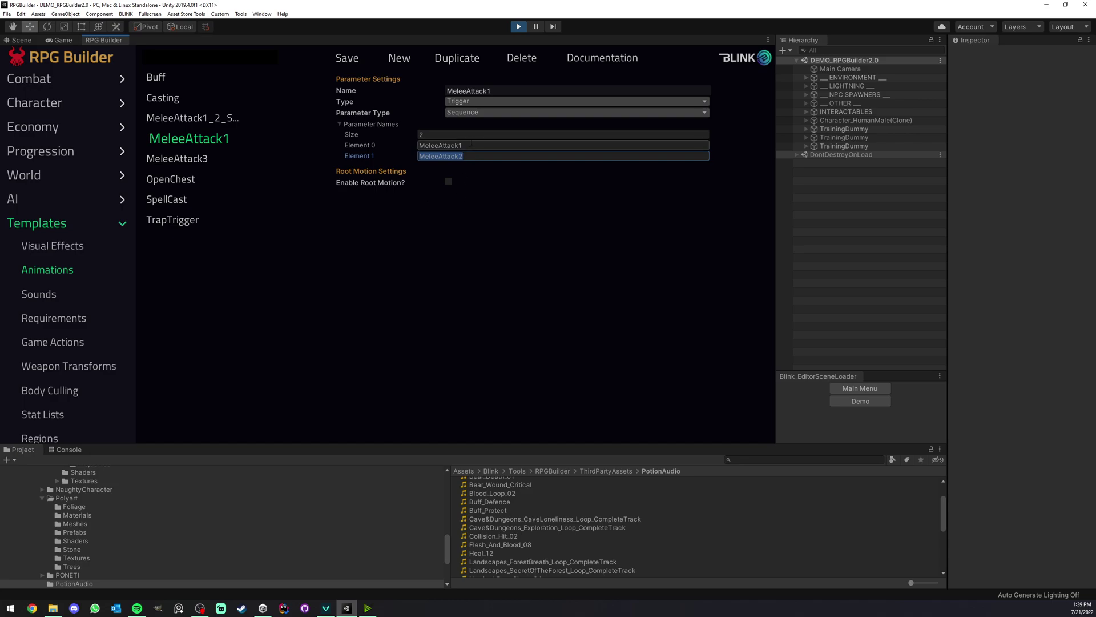
drag(470, 146, 401, 144)
drag(474, 156, 421, 147)
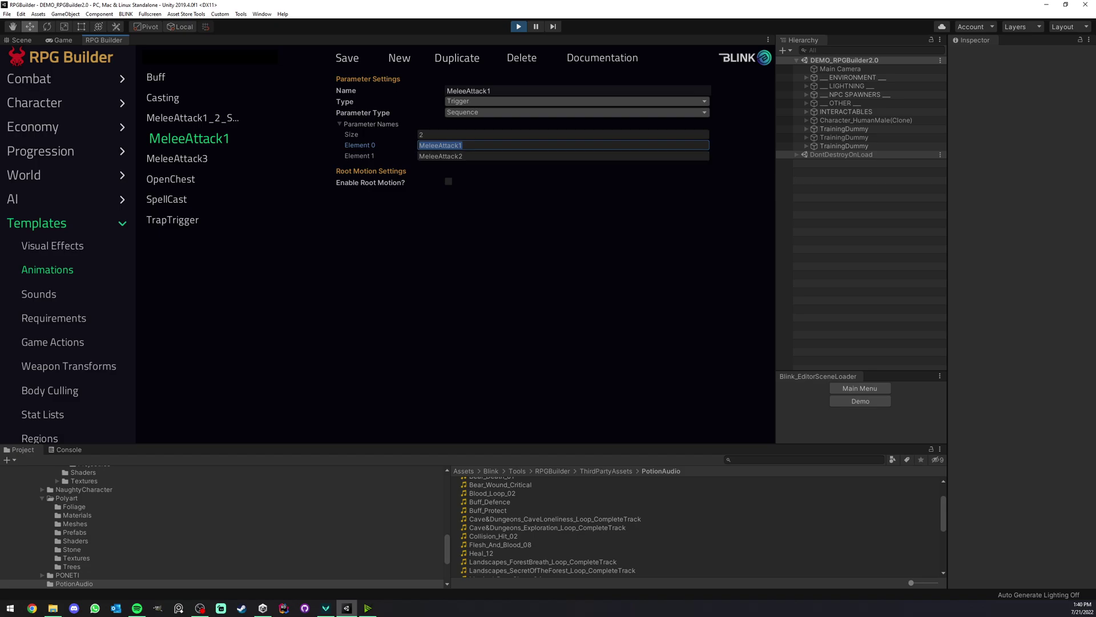
- Maximize the Game view and attack the training dummy repeatedly to test the Sequence parameter type's attack animations
click(60, 41)
right_click(60, 41)
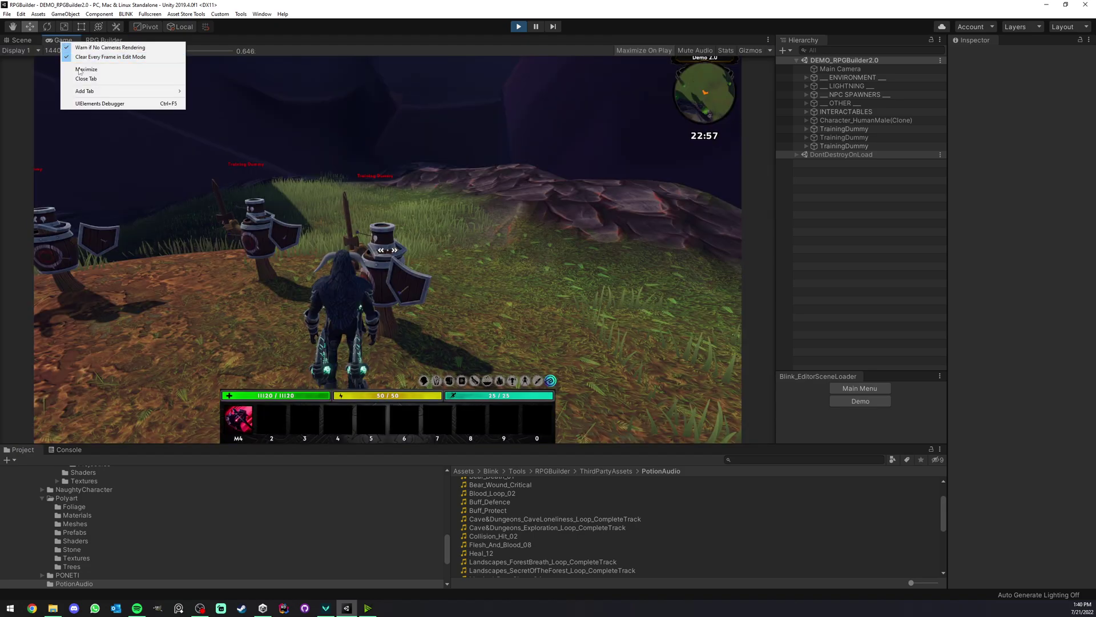
click(83, 70)
key(w)
click(548, 322)
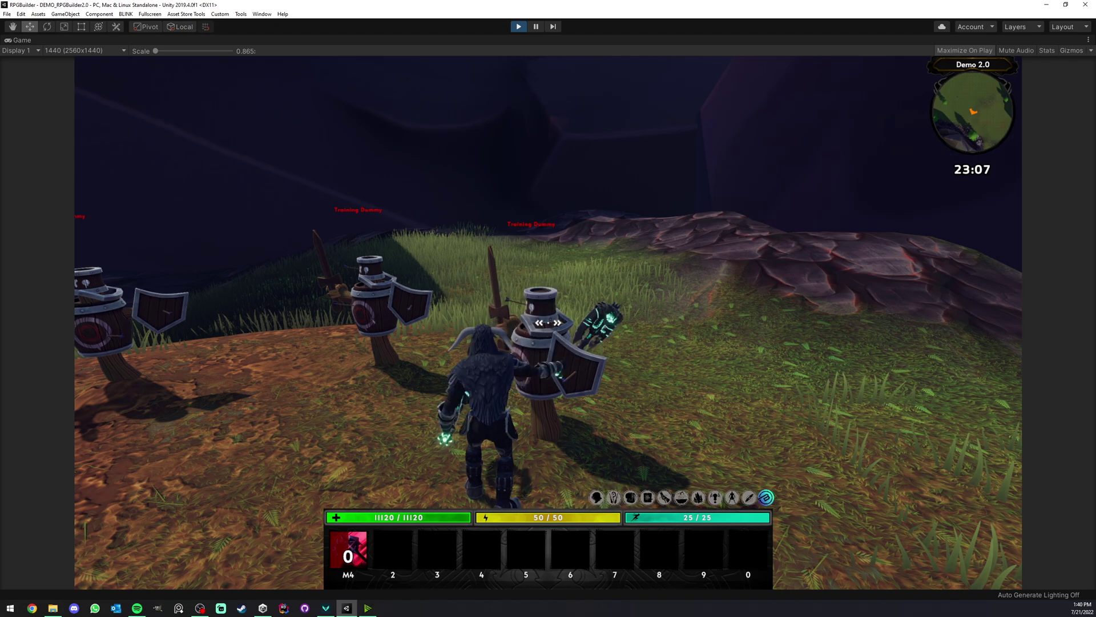
click(548, 322)
click(548, 323)
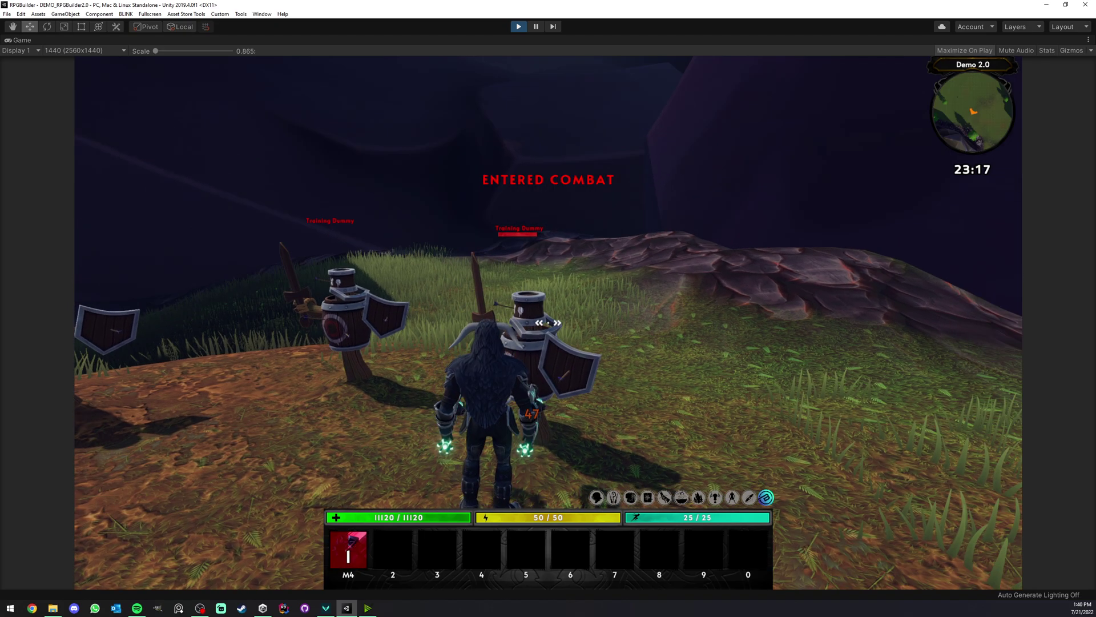
click(548, 322)
click(549, 323)
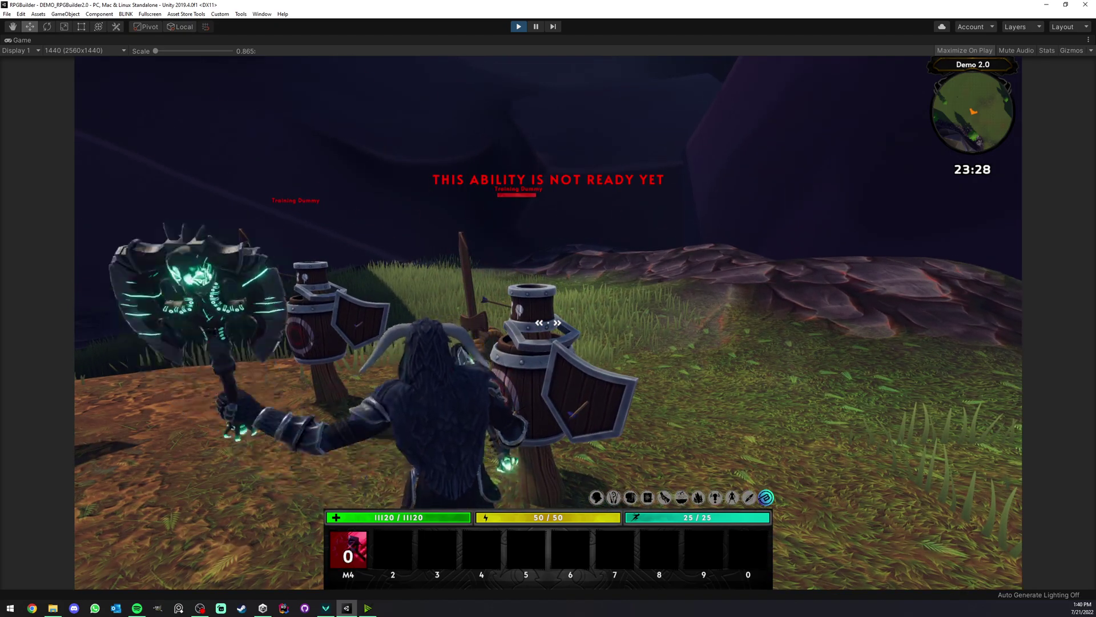
click(548, 323)
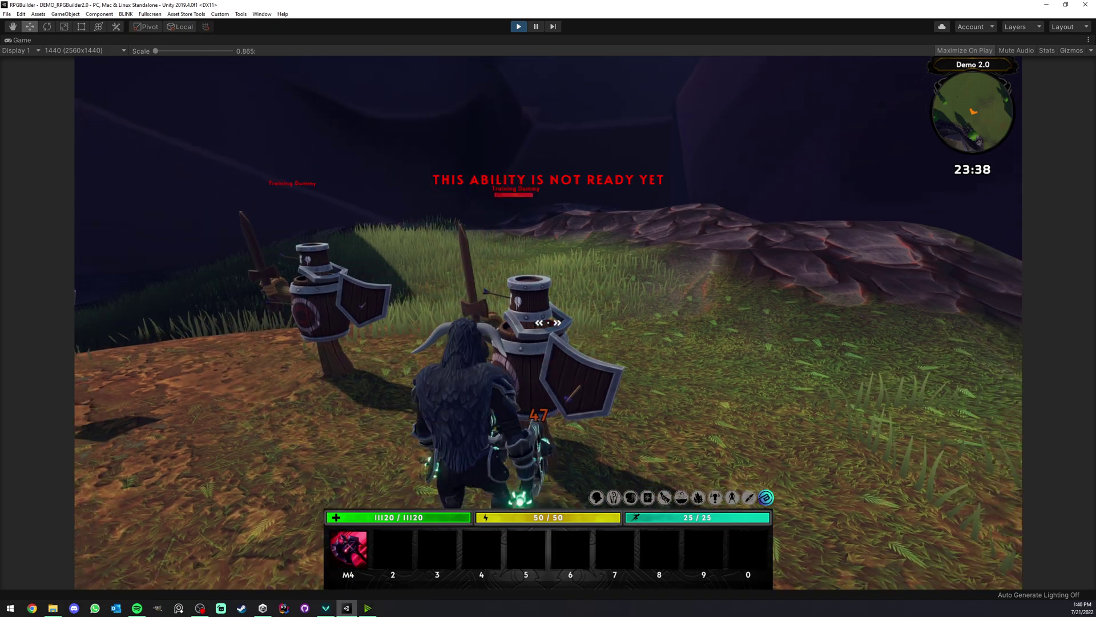
- Leave the maximized game and return to the MeleeAttack1 animation template in a maximized RPG Builder window
key(alt)
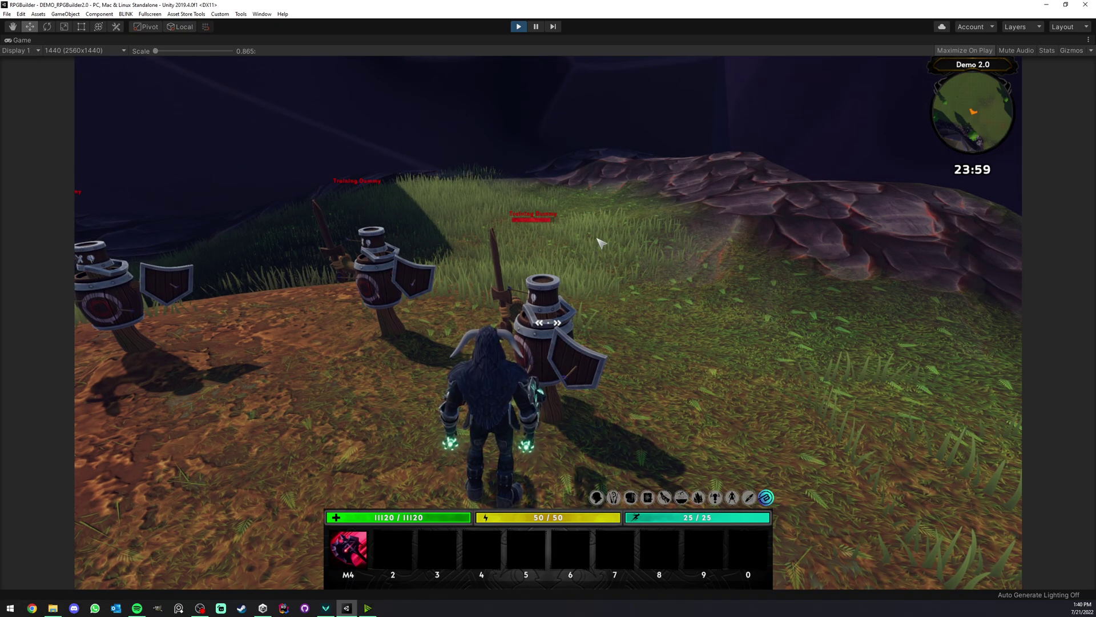
right_click(40, 40)
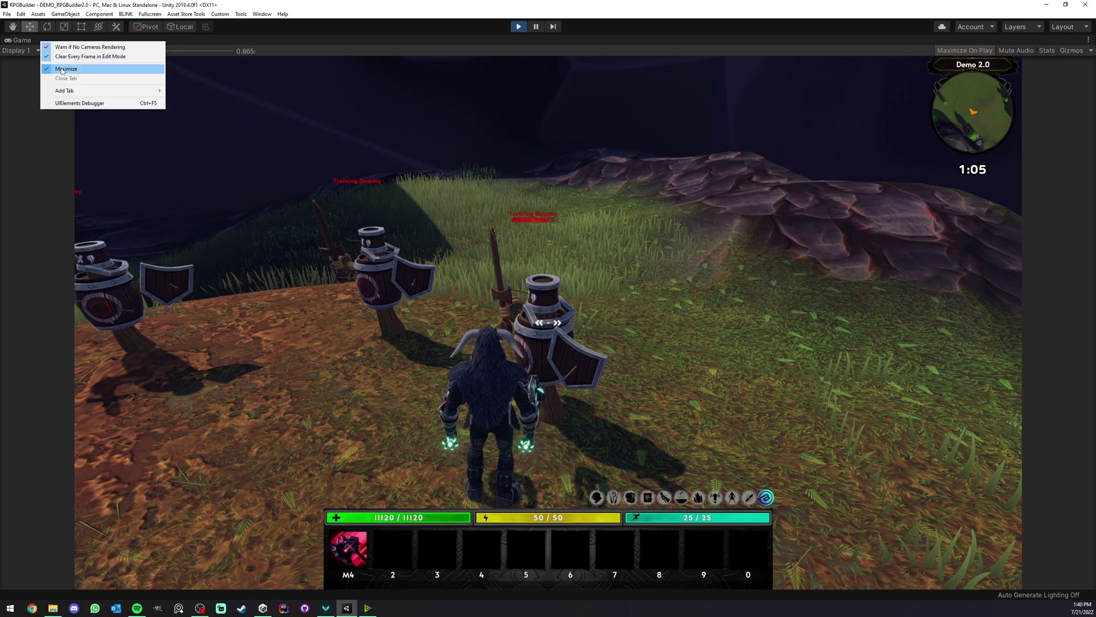
click(63, 69)
click(96, 41)
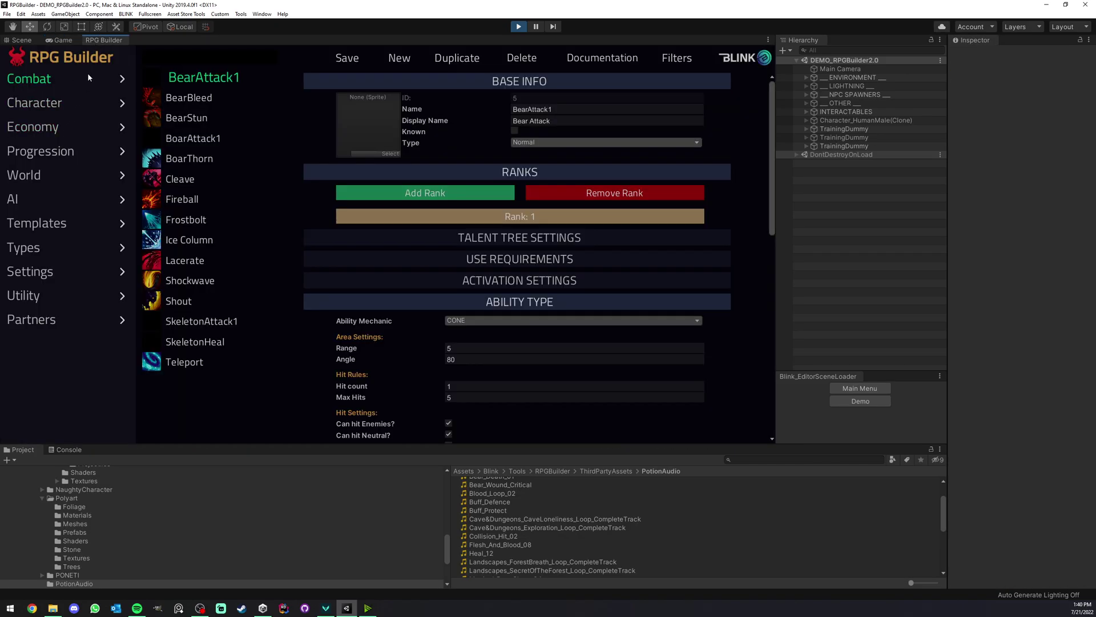
right_click(104, 40)
click(131, 45)
click(46, 231)
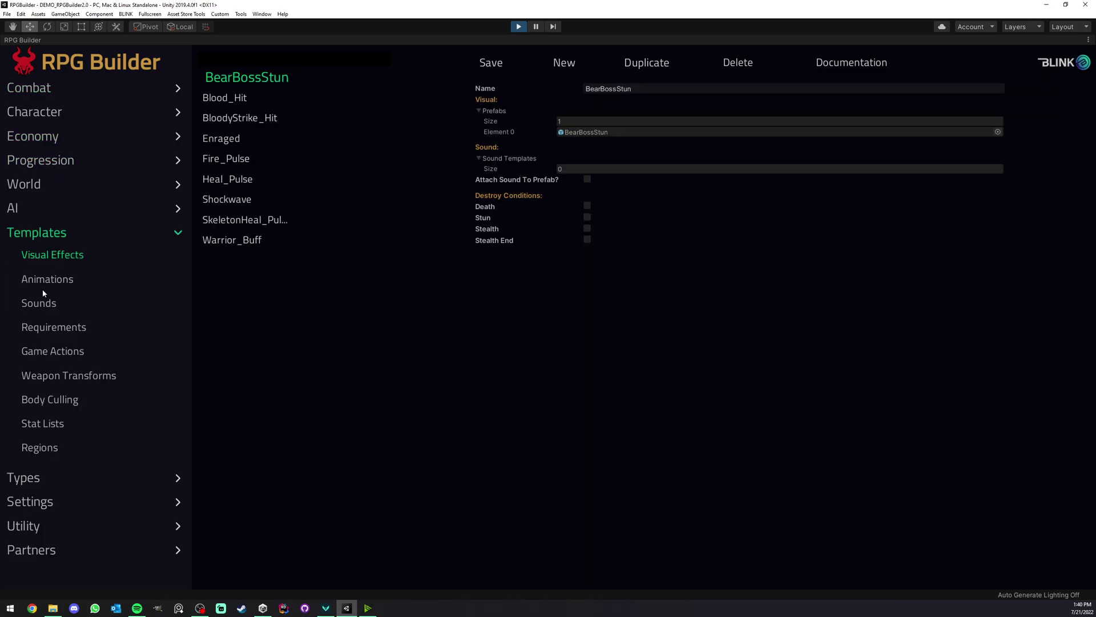
click(42, 281)
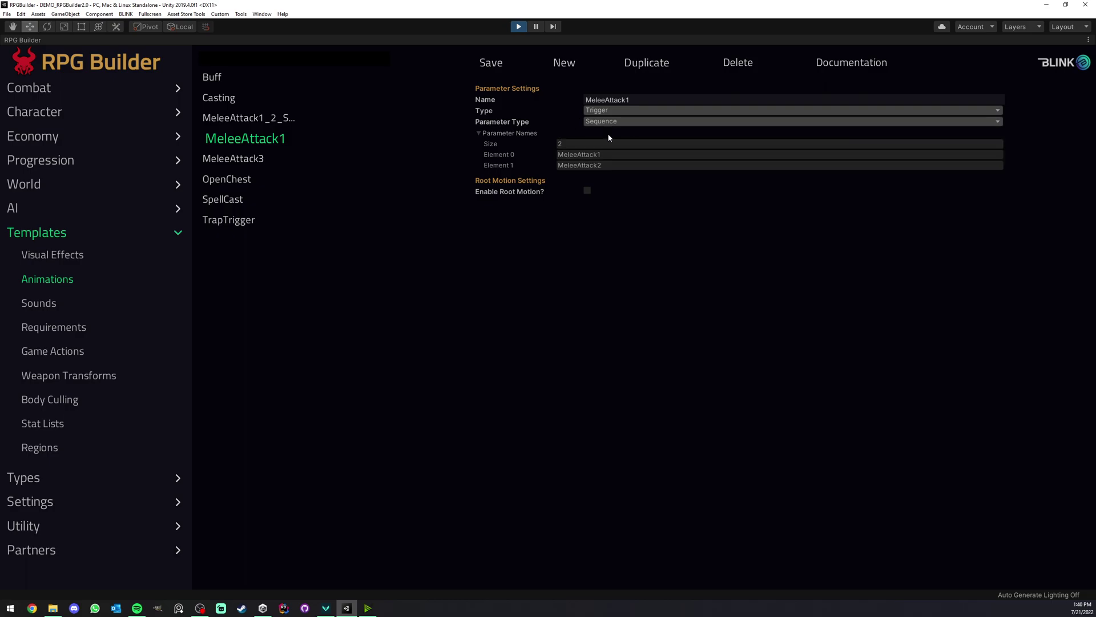
- Enable root motion for the MeleeAttack1 template and inspect its root motion duration setting
click(587, 191)
click(587, 191)
click(588, 191)
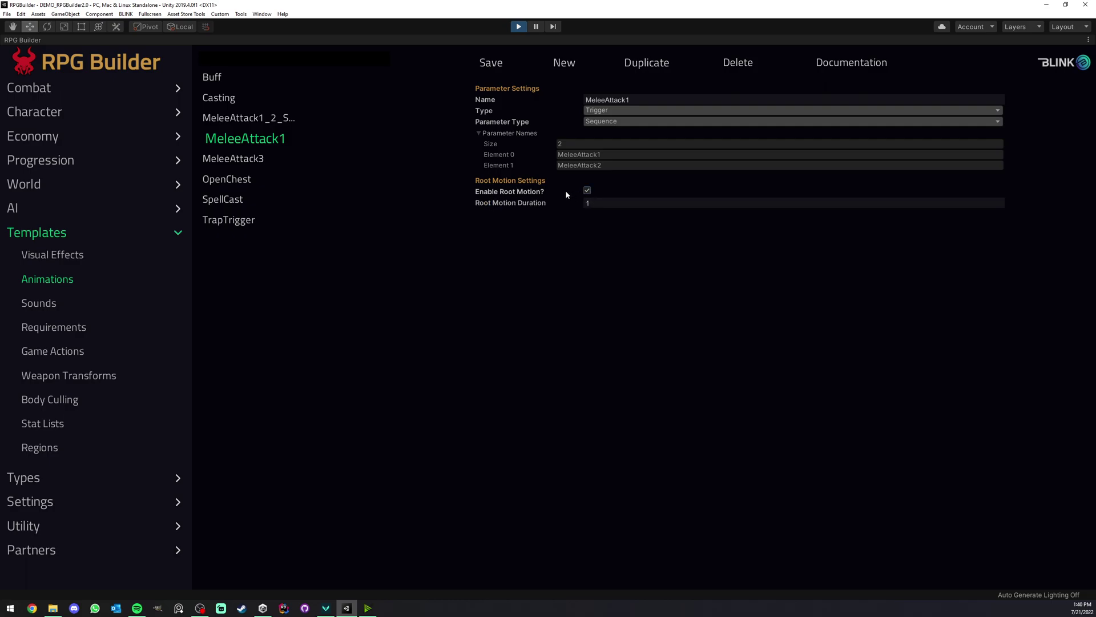
click(587, 190)
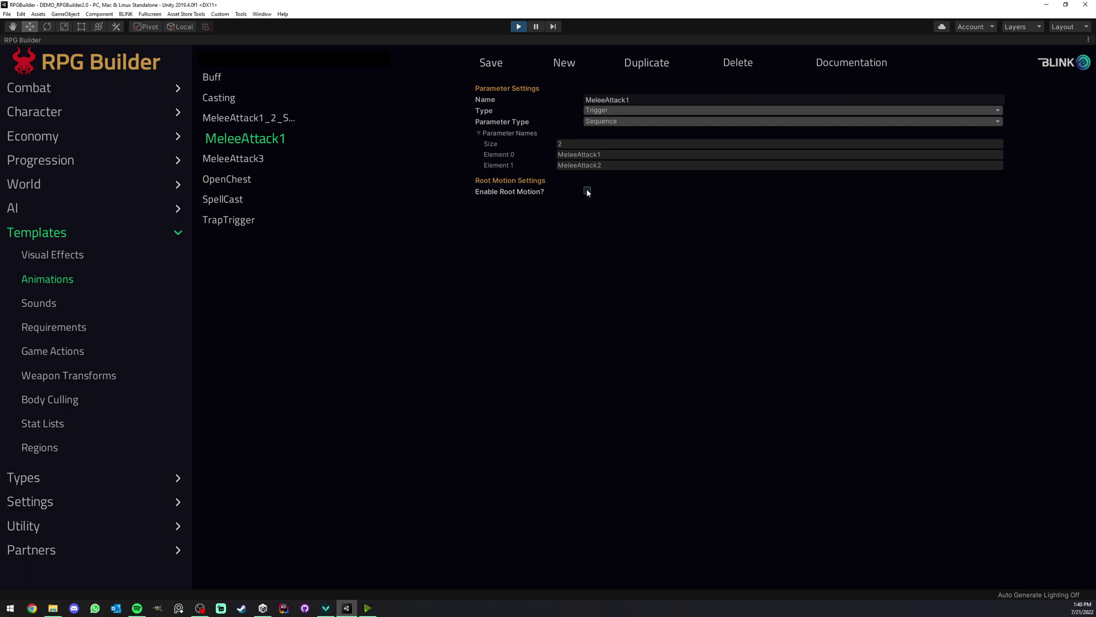
click(587, 190)
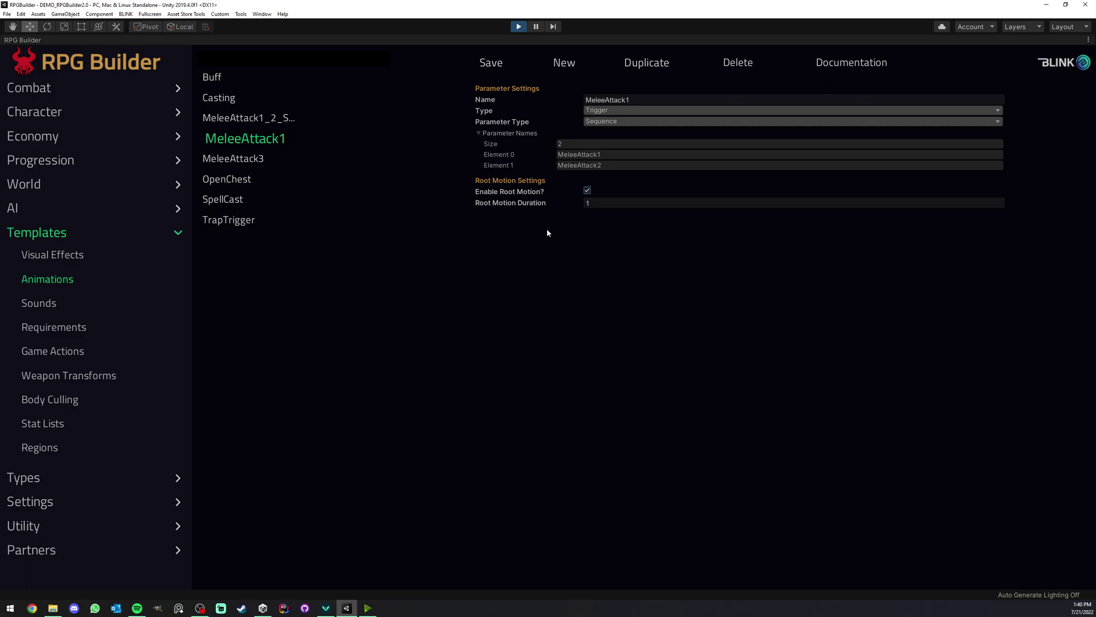
click(603, 201)
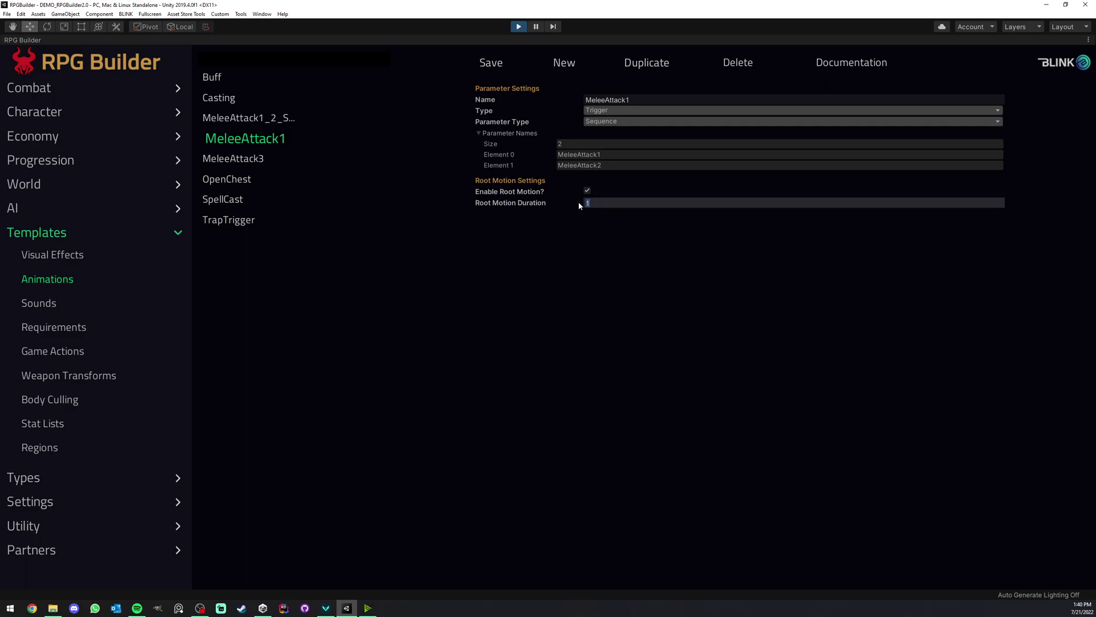
click(577, 201)
click(610, 162)
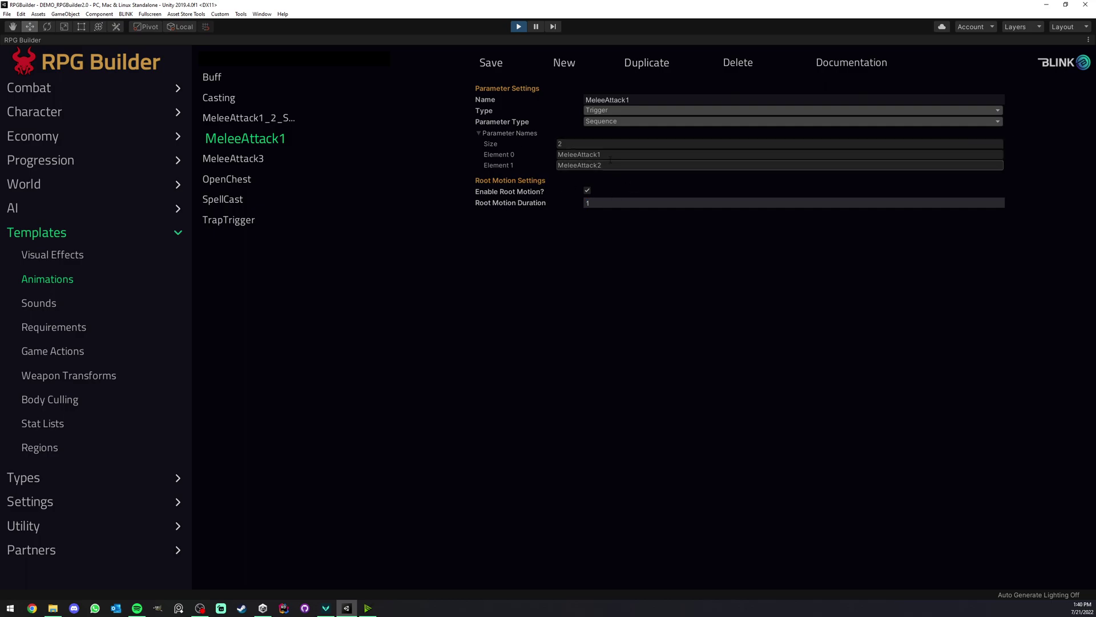